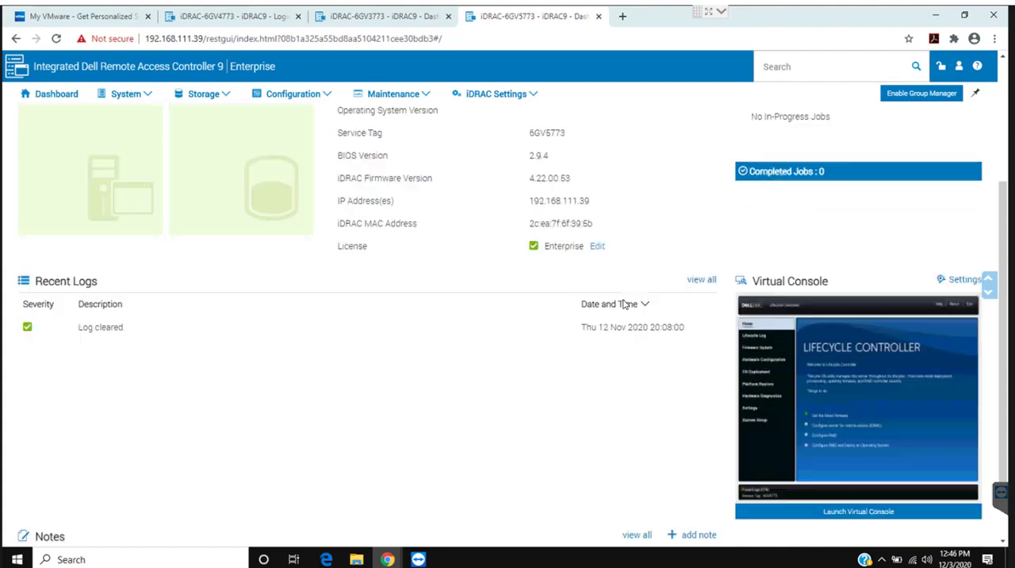
scroll(624, 304, down, 1)
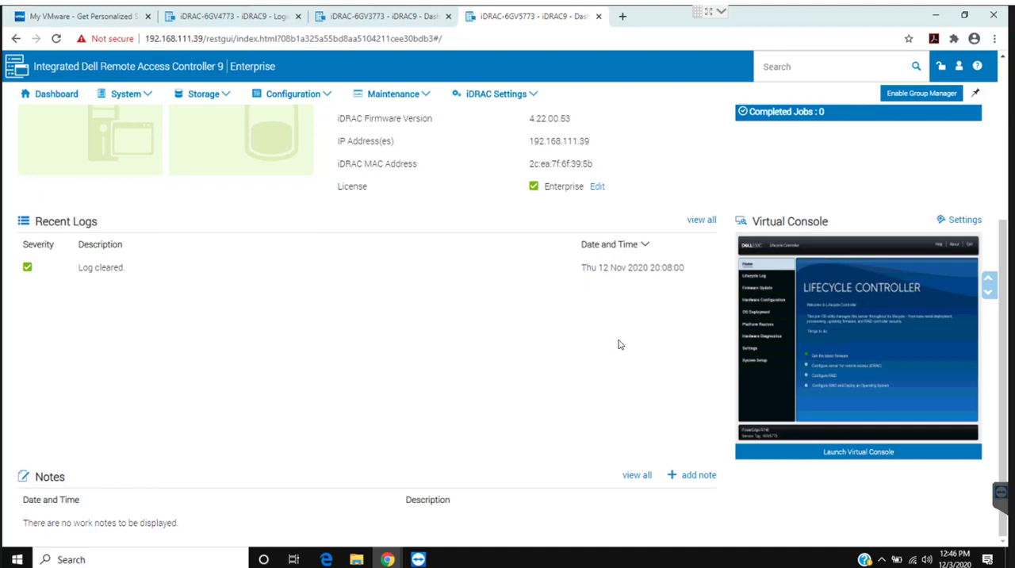
- Launch the server's virtual console and start the Lifecycle Controller's firmware update wizard
click(839, 456)
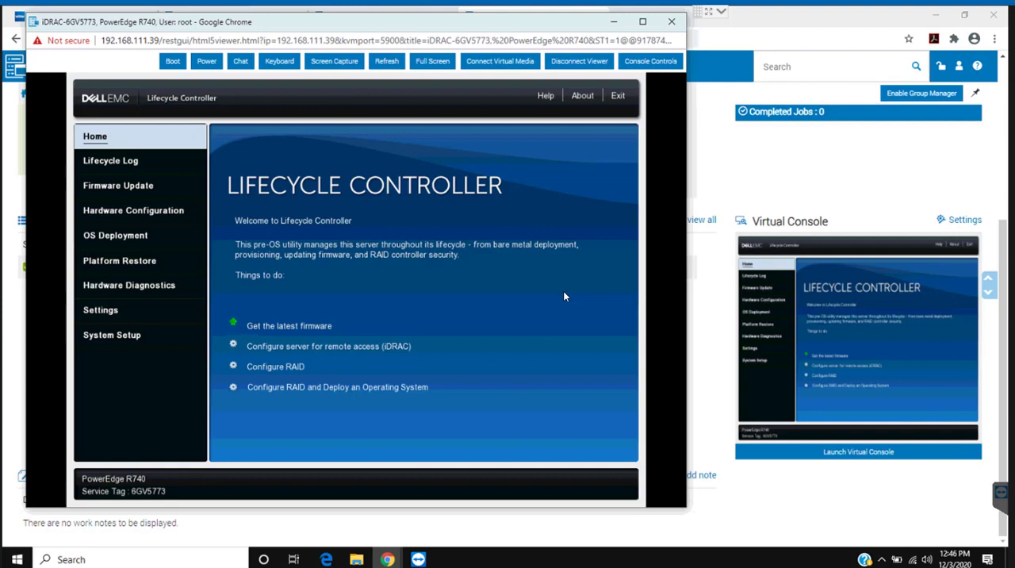
click(122, 189)
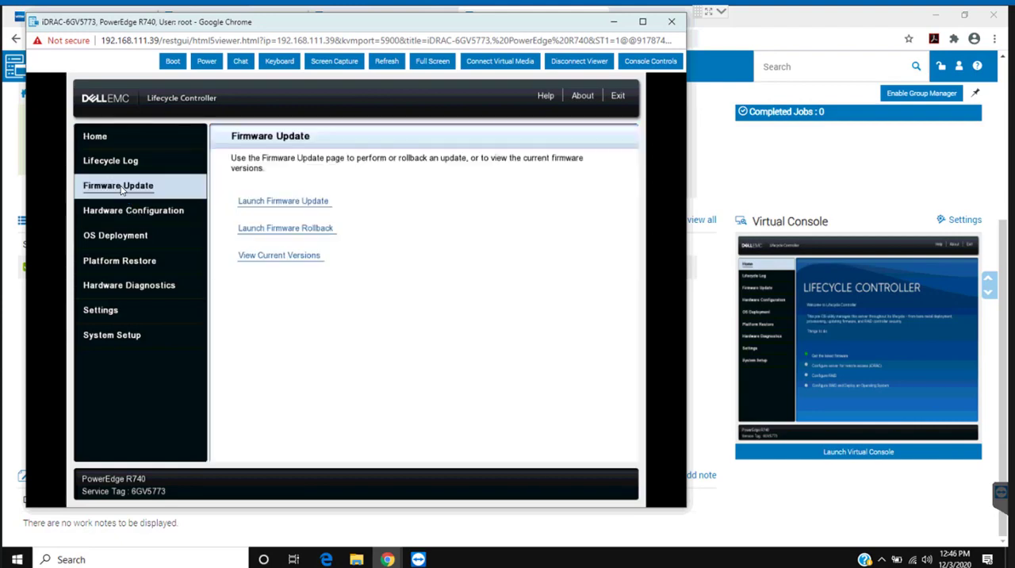
click(266, 204)
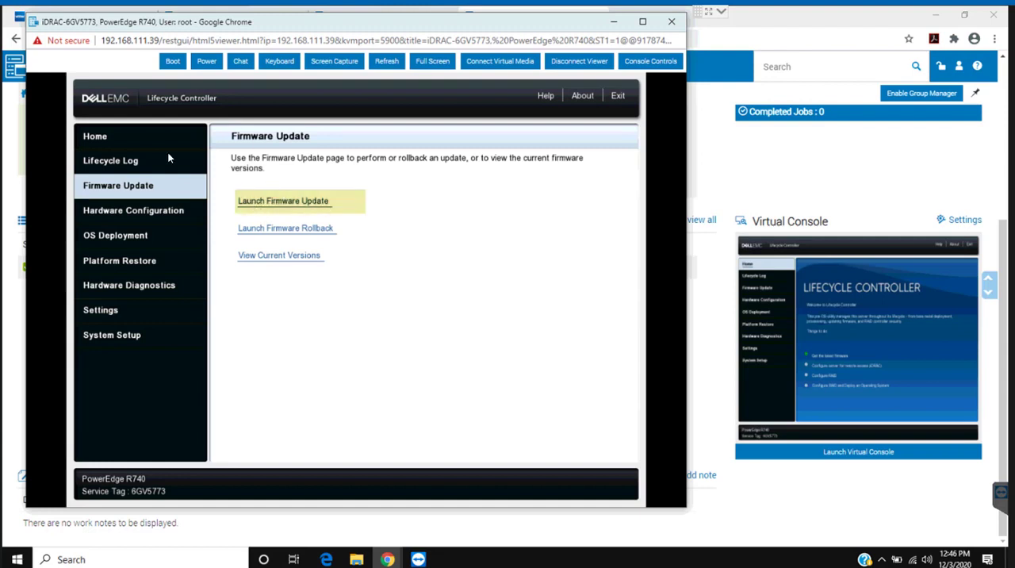
click(282, 204)
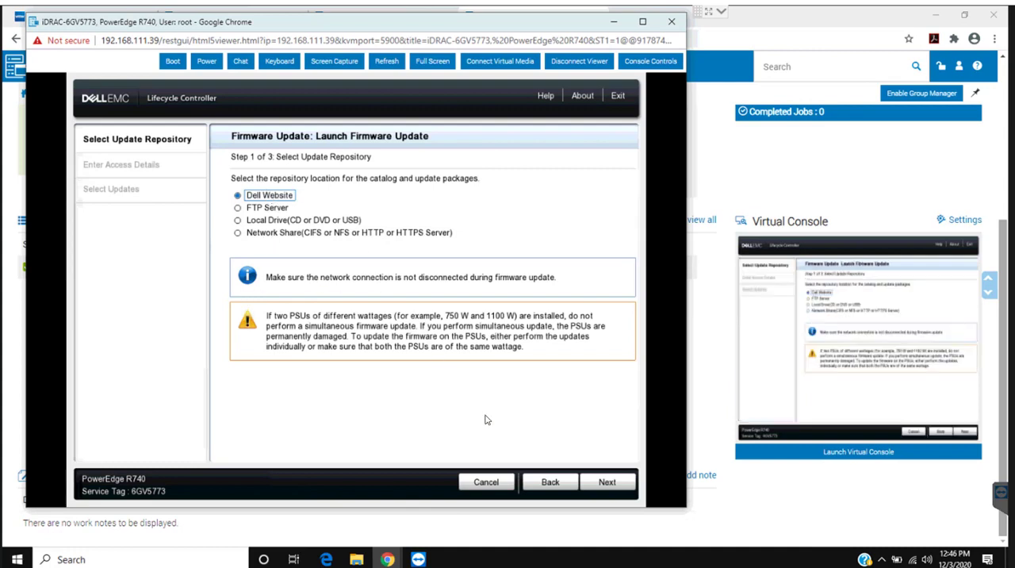
- Use the Dell Website as the update repository and continue without enabling a proxy
click(609, 485)
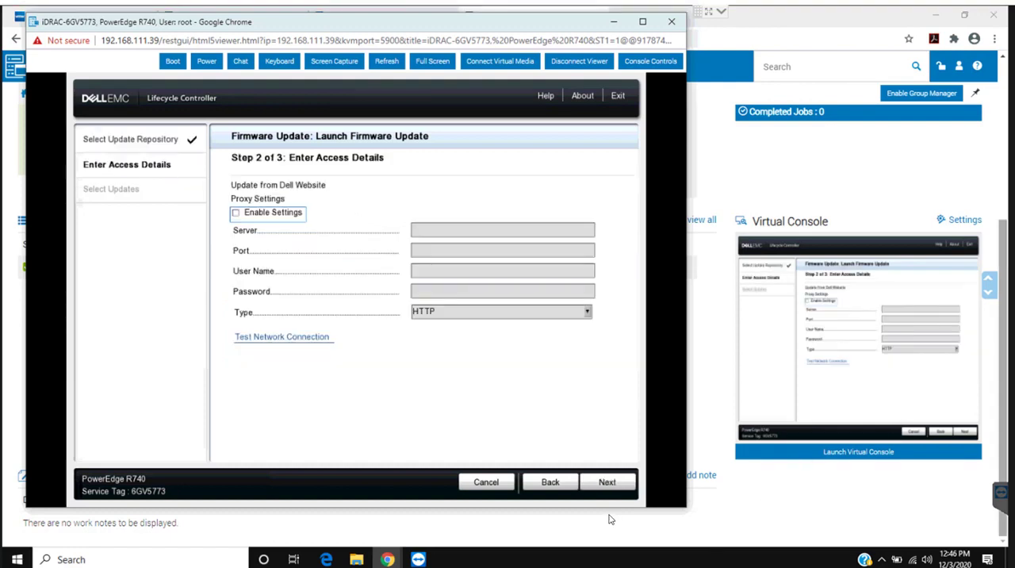
click(598, 486)
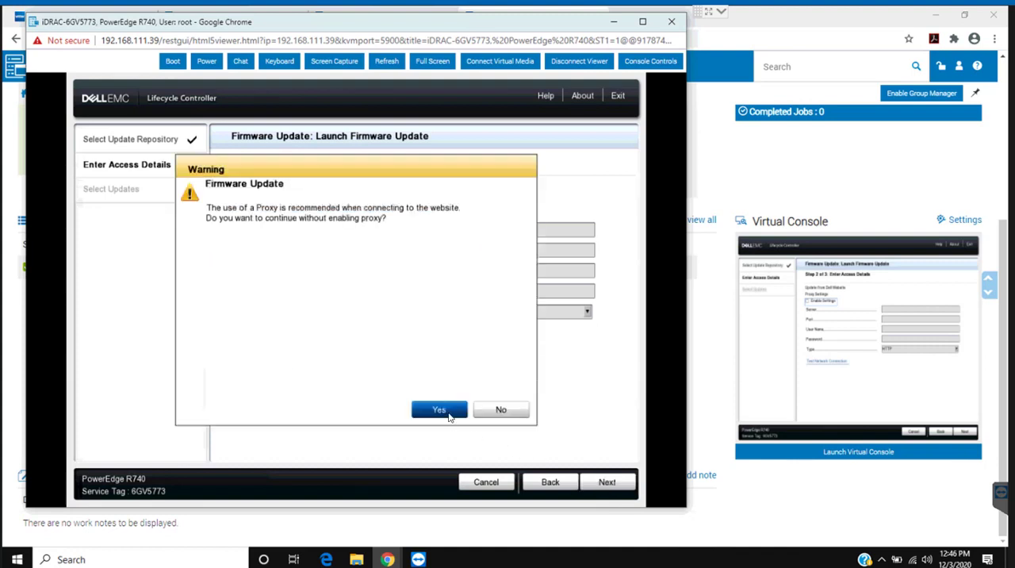
click(440, 410)
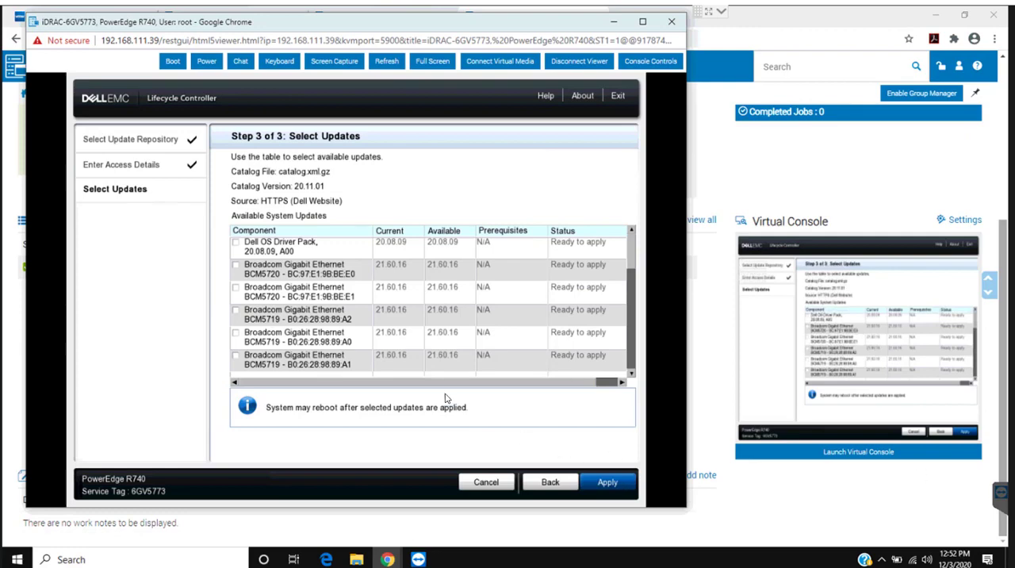
- Select the Dell OS Driver Pack and all listed Broadcom Gigabit Ethernet updates, and apply them
click(237, 243)
click(237, 267)
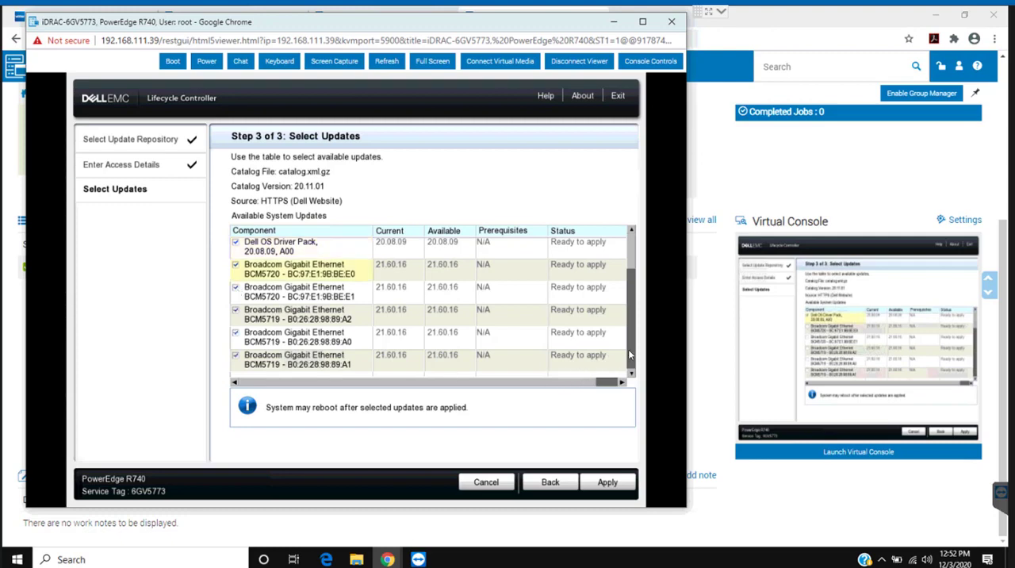
drag(629, 350, 631, 371)
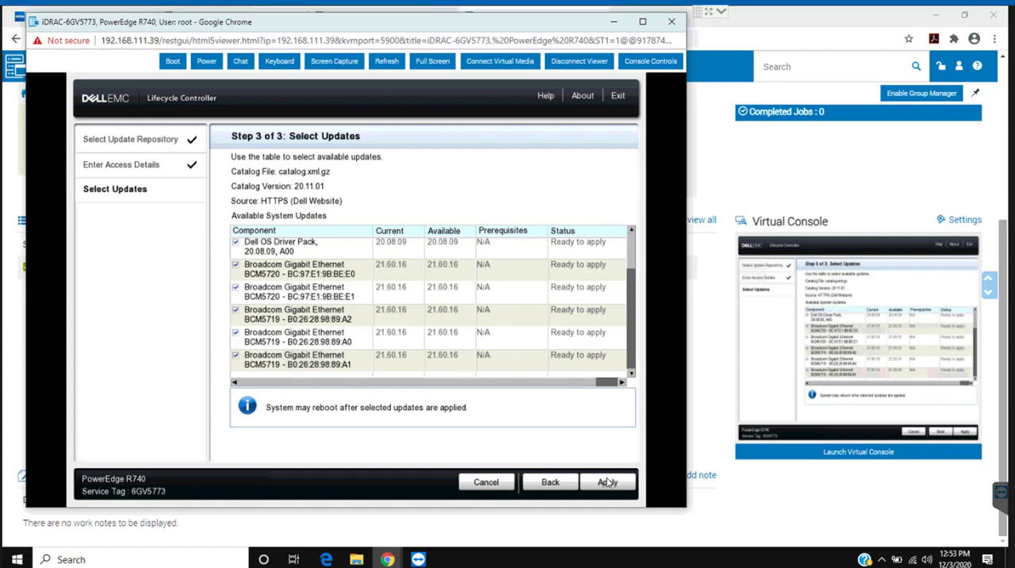
click(606, 482)
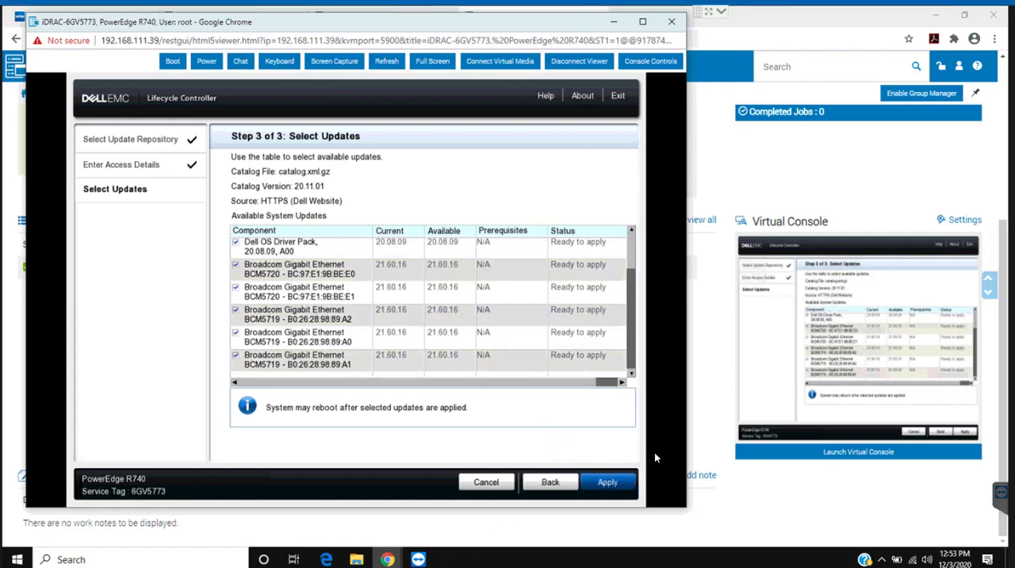
click(606, 483)
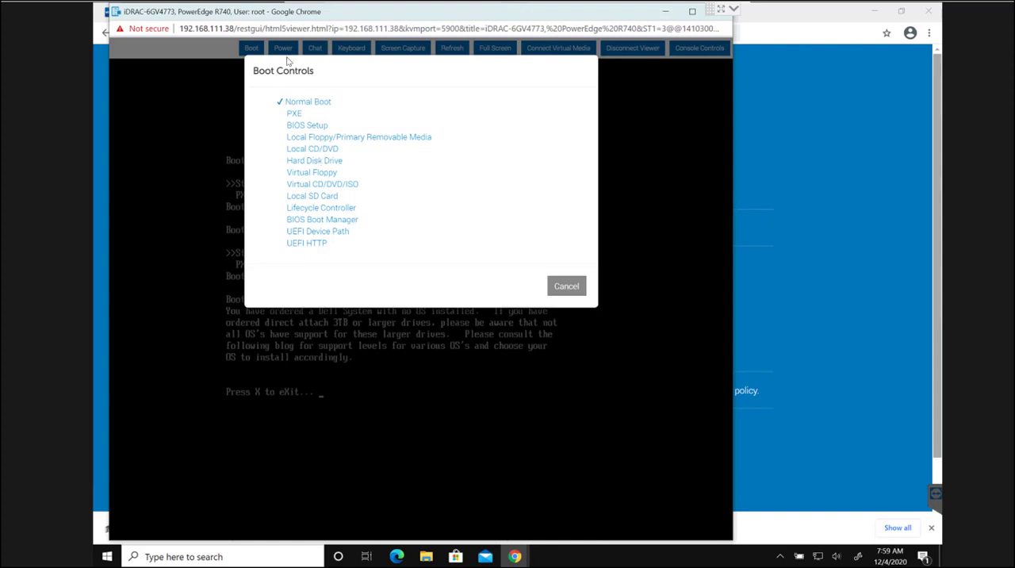
- Set the boot device to Lifecycle Controller and reset the system with a warm boot
click(312, 209)
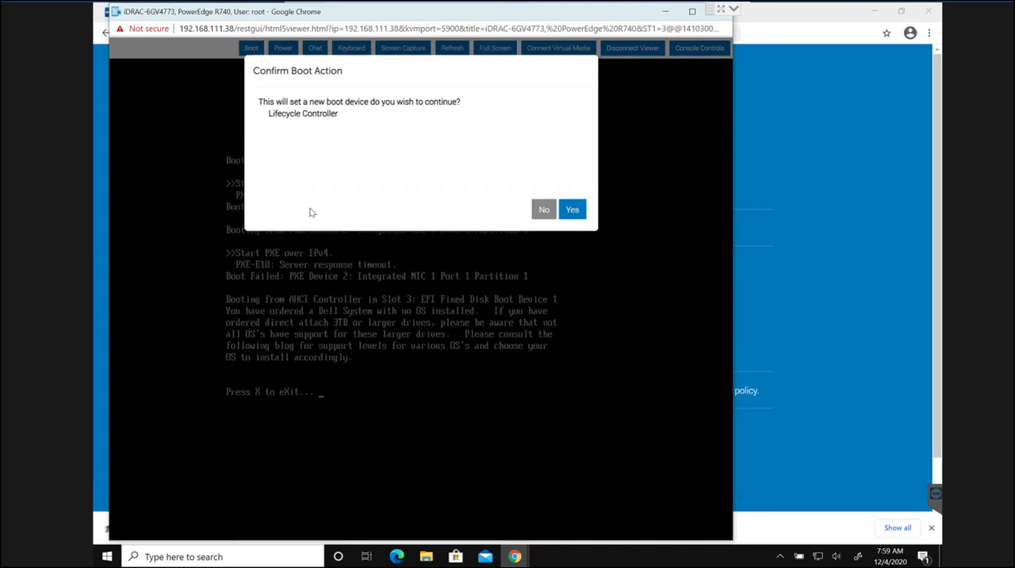
click(573, 210)
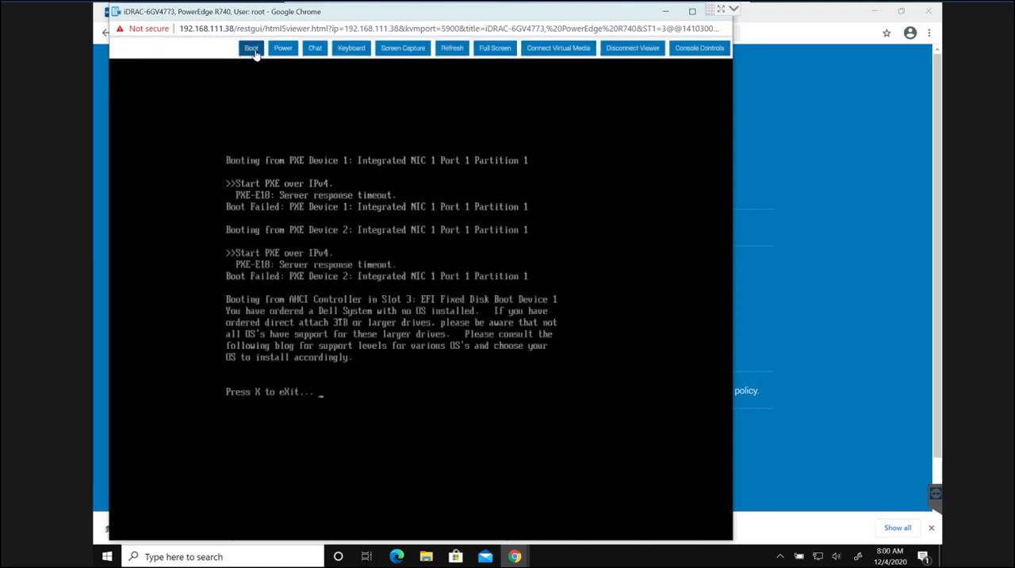
click(283, 49)
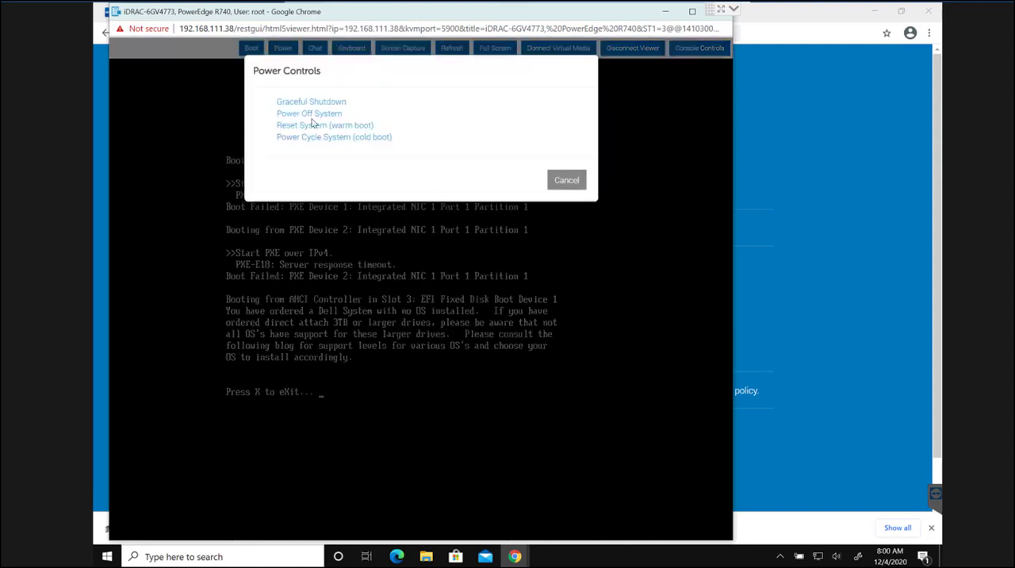
click(295, 127)
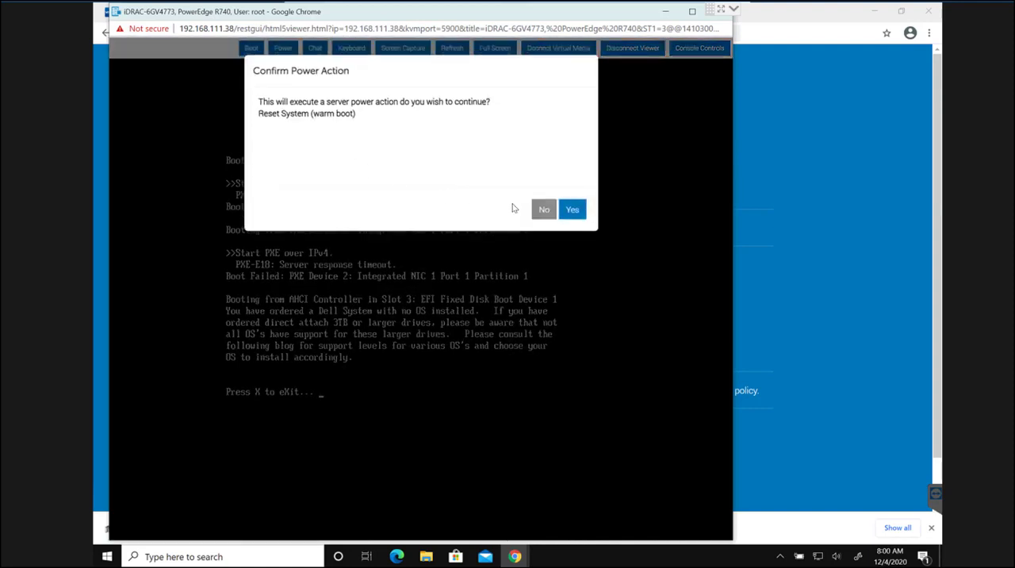
click(572, 211)
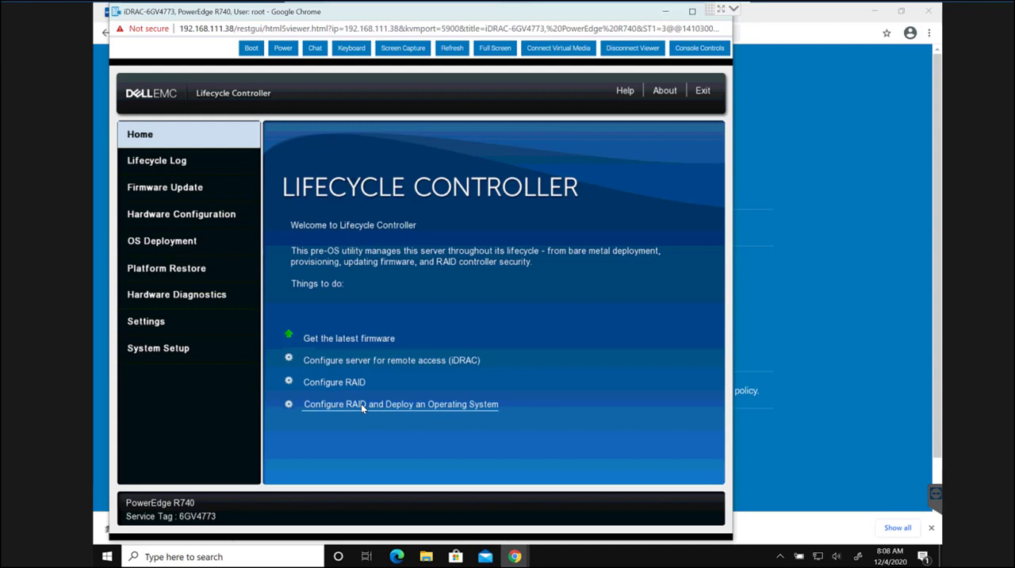
- Start the RAID and operating system deployment with Configure RAID First, using the BOSS-S1 controller and Windows RAID type
click(444, 407)
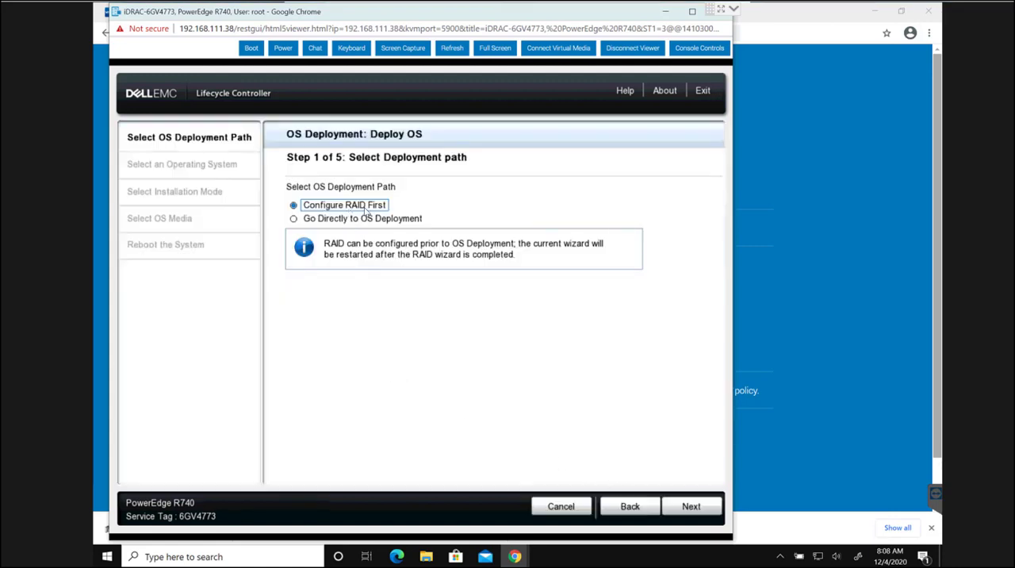
click(681, 509)
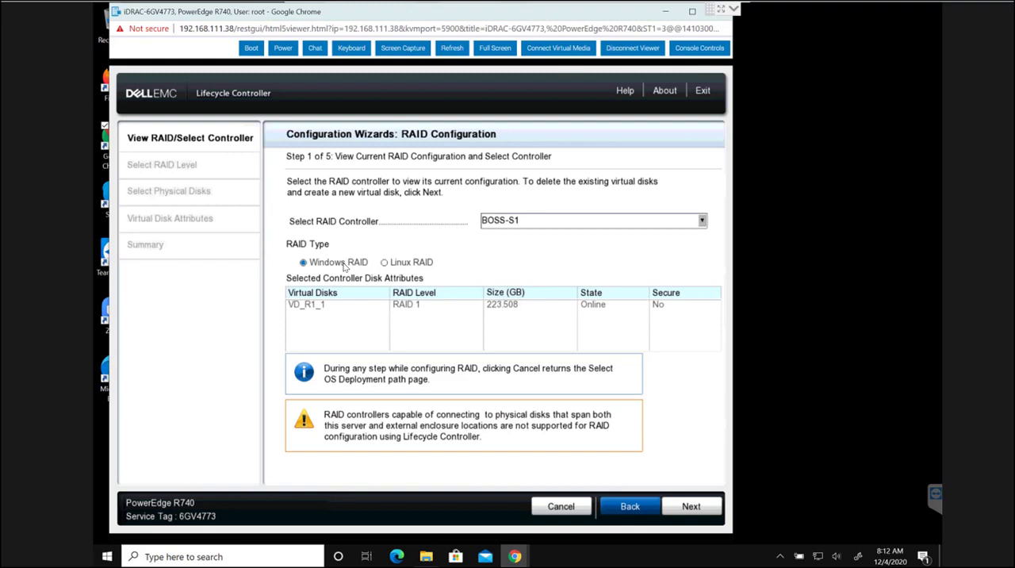
click(335, 310)
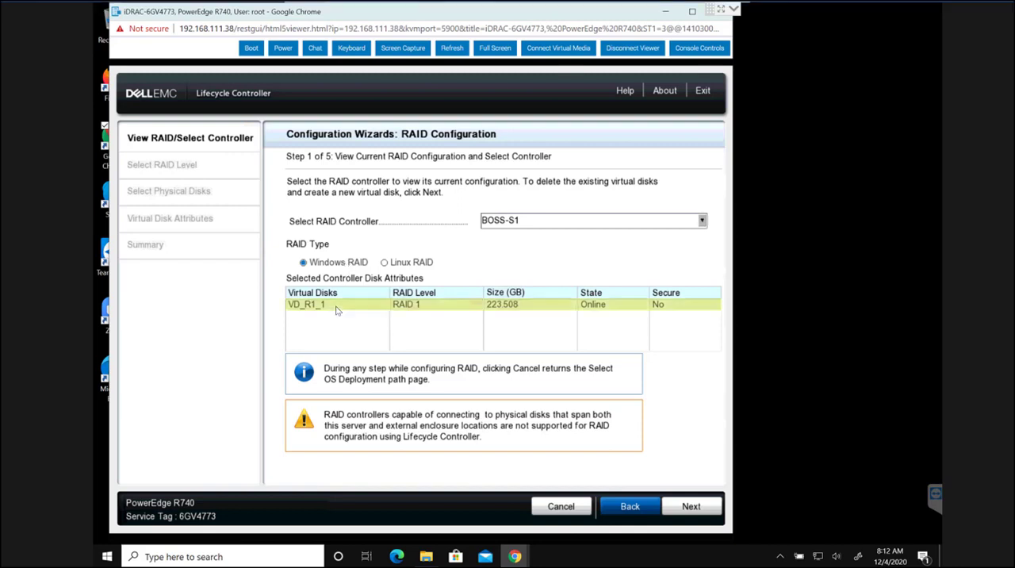
click(688, 508)
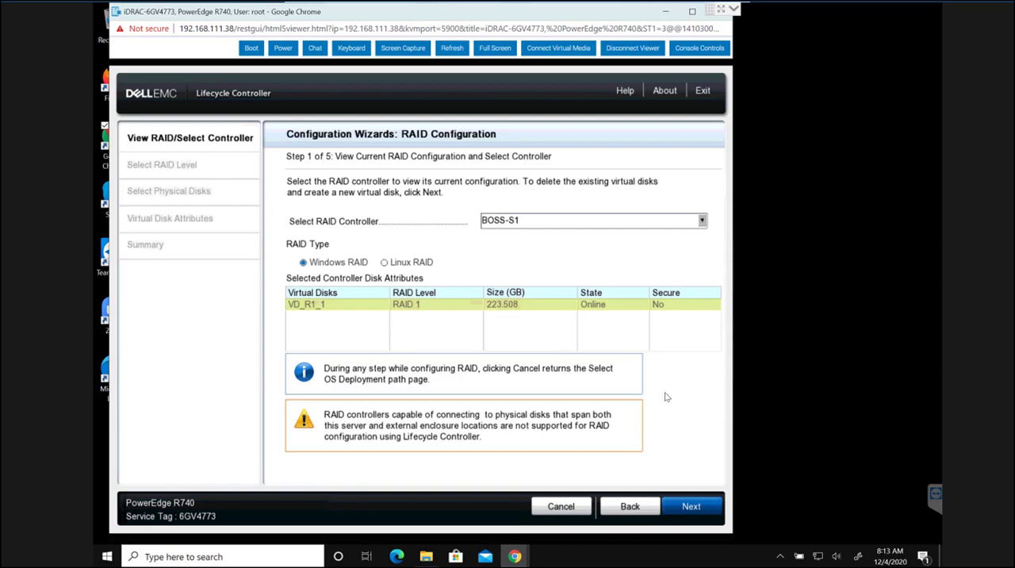
click(695, 508)
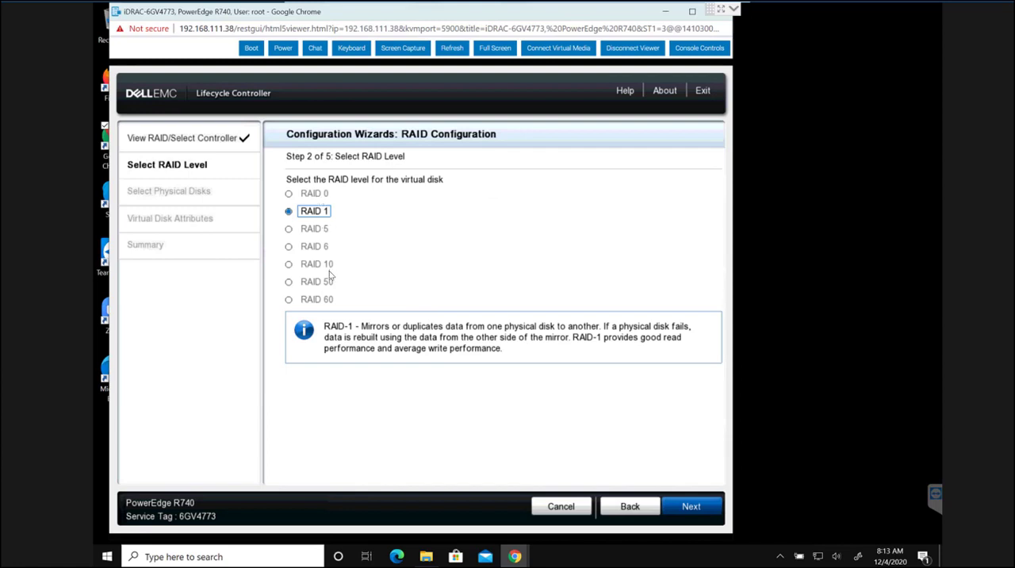
- Keep RAID 1 as the level and select physical disks SSD 0 and SSD 1 for the virtual disk
click(690, 512)
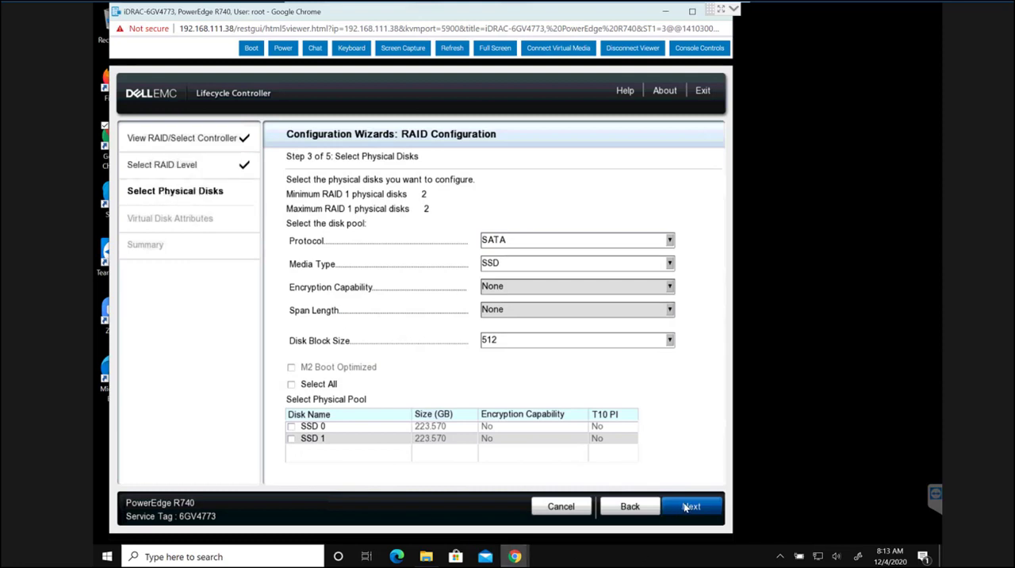
click(687, 508)
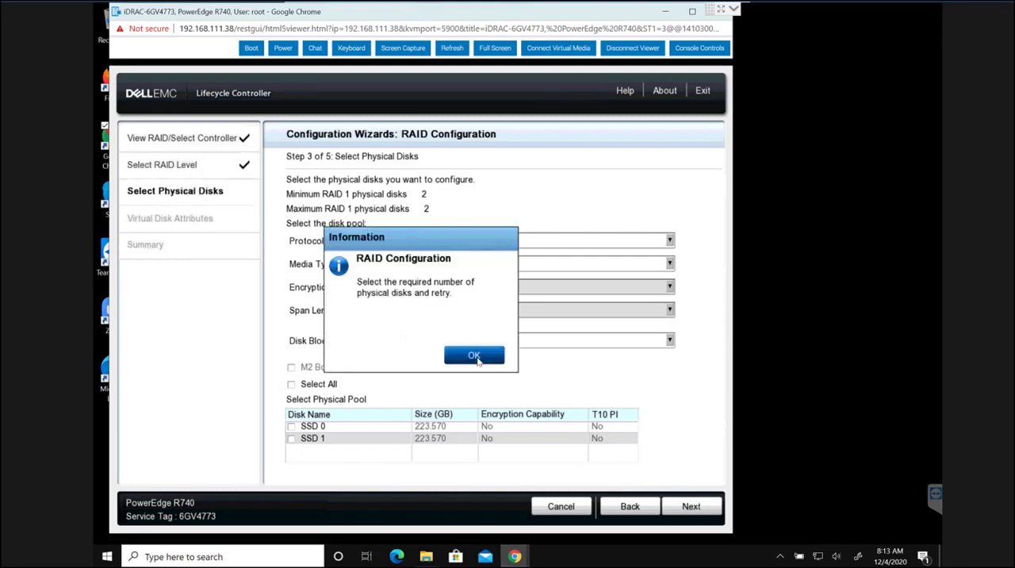
click(474, 356)
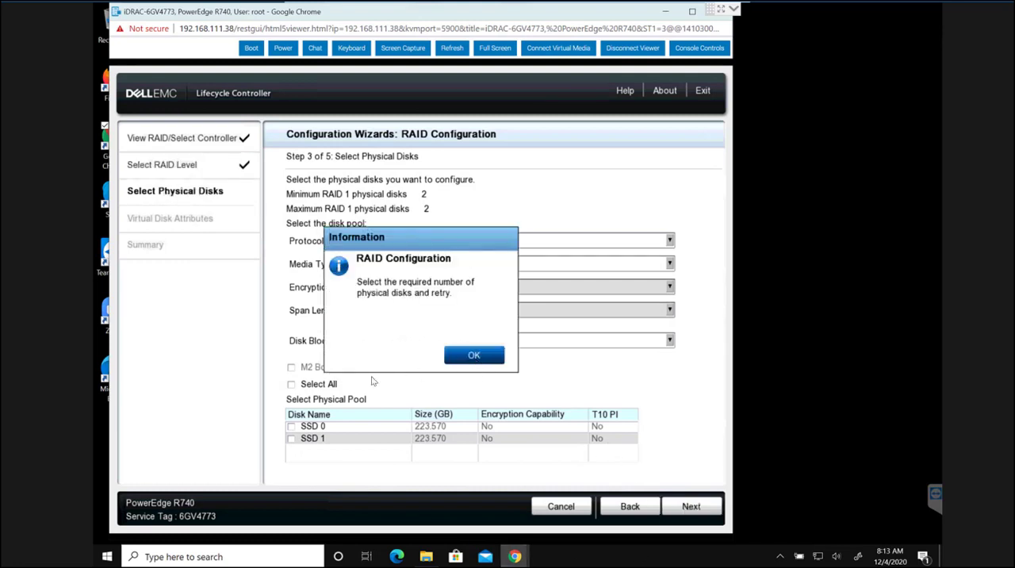
click(292, 428)
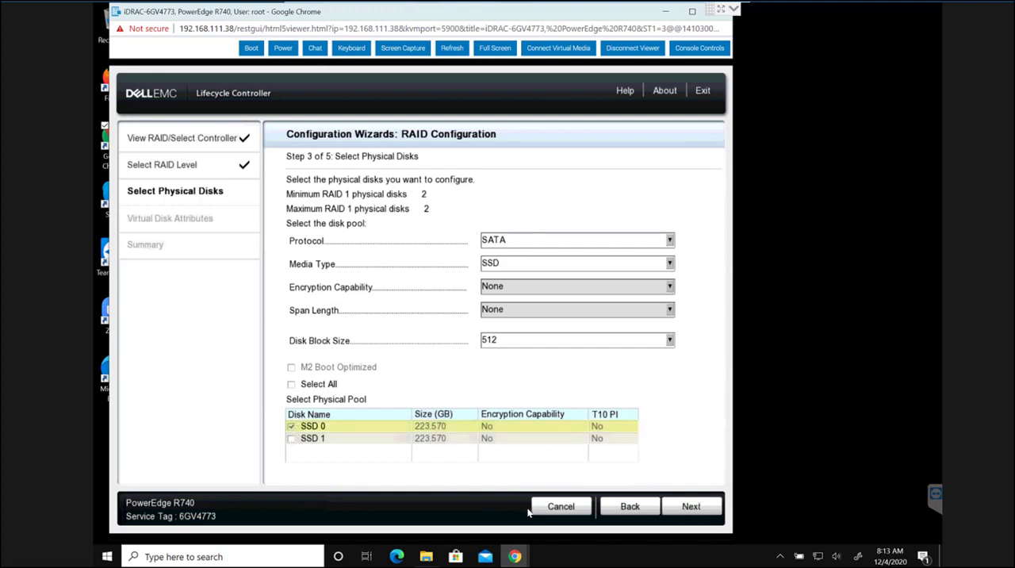
click(292, 439)
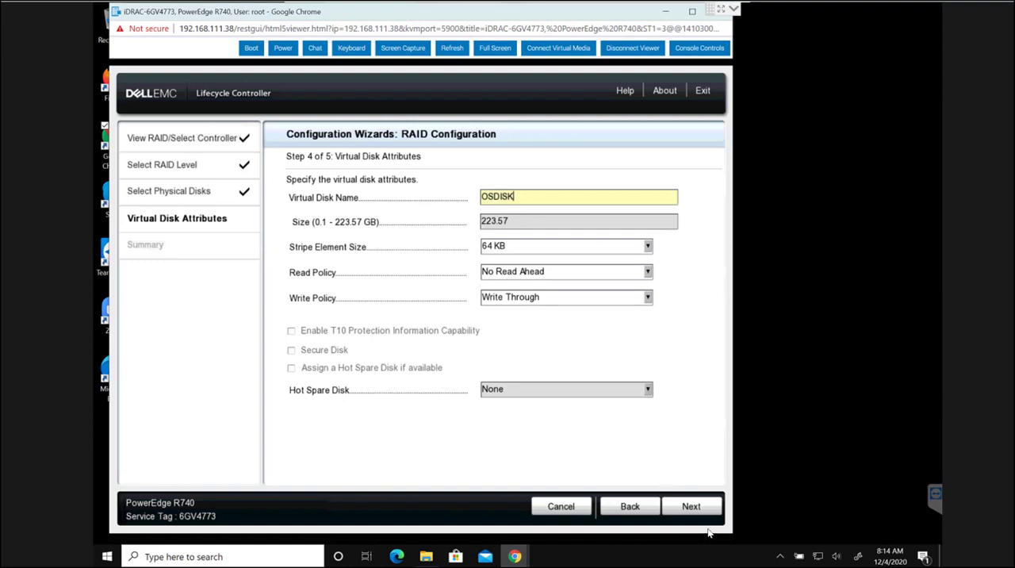
- Name the virtual disk OSDISK, finish the RAID configuration and agree to delete the existing virtual disks
click(692, 508)
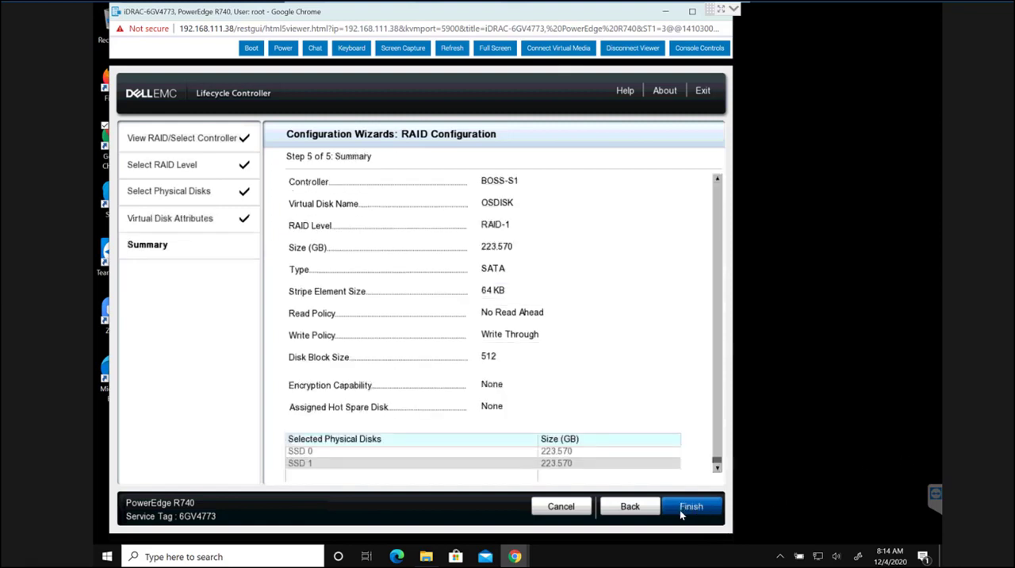
click(680, 512)
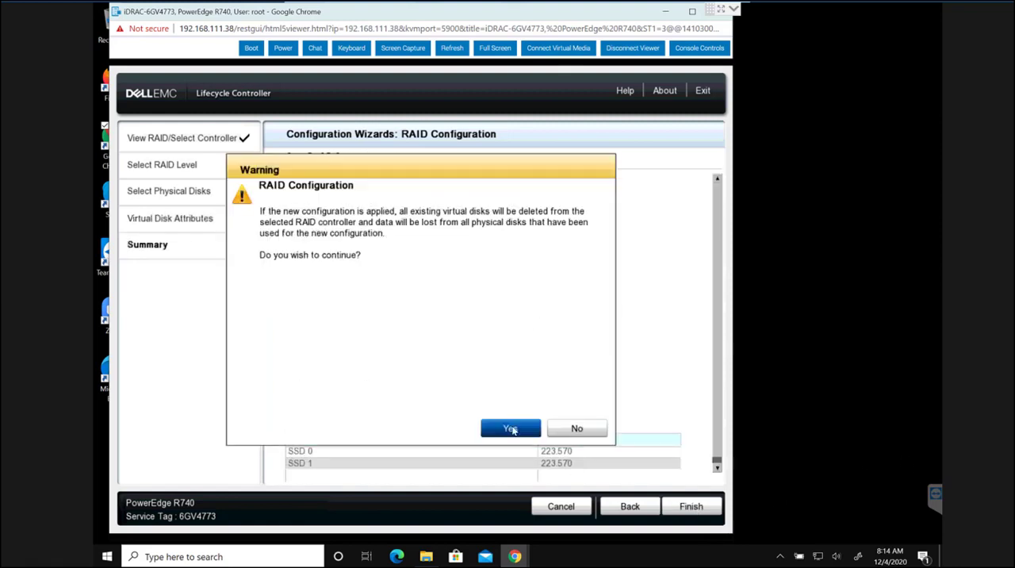
click(511, 428)
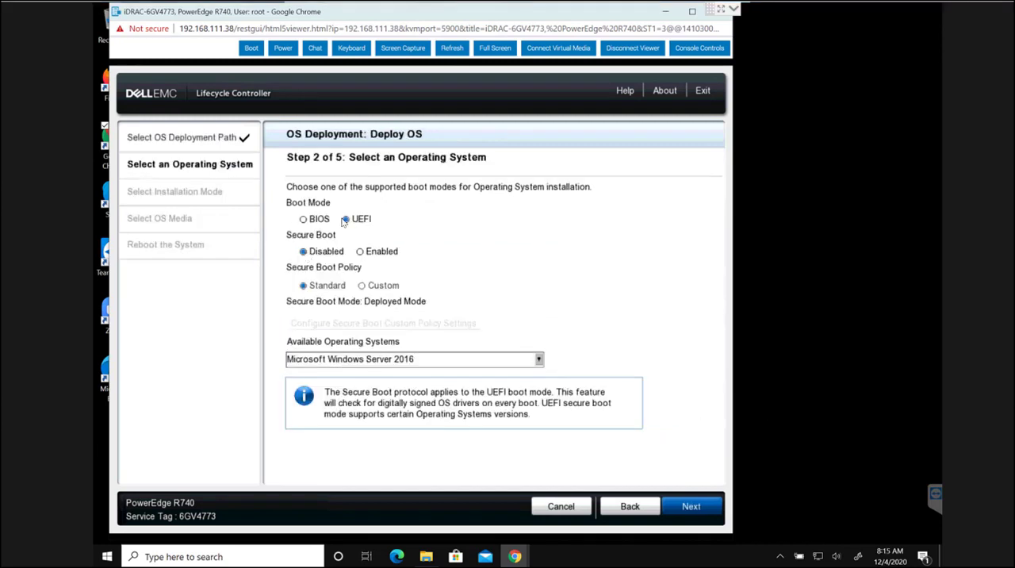
- Connect virtual media and map VMware-VMvisor-Installer-201908001-14320405.x86_64.iso from Downloads to the CD/DVD drive
click(558, 49)
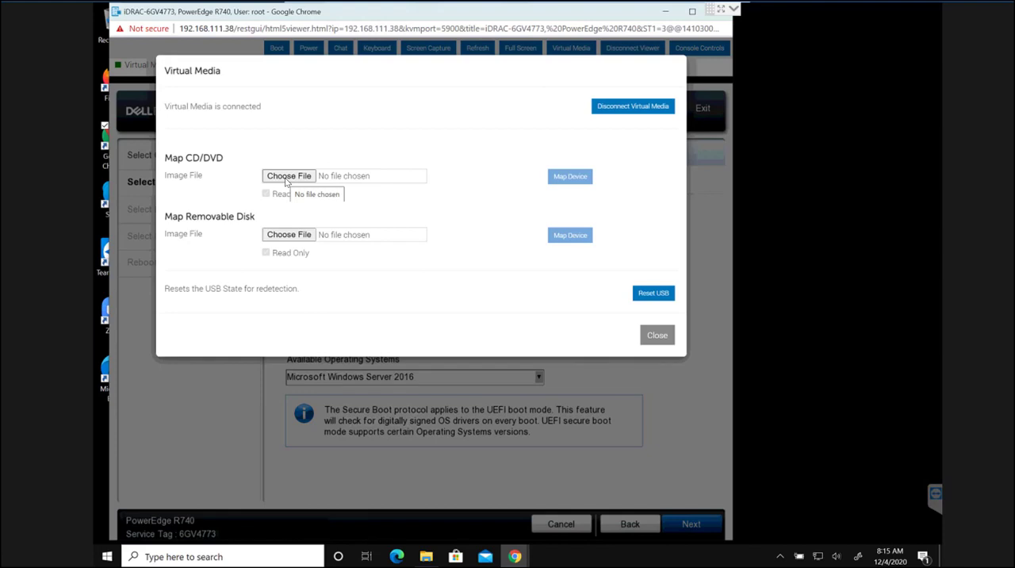
click(287, 176)
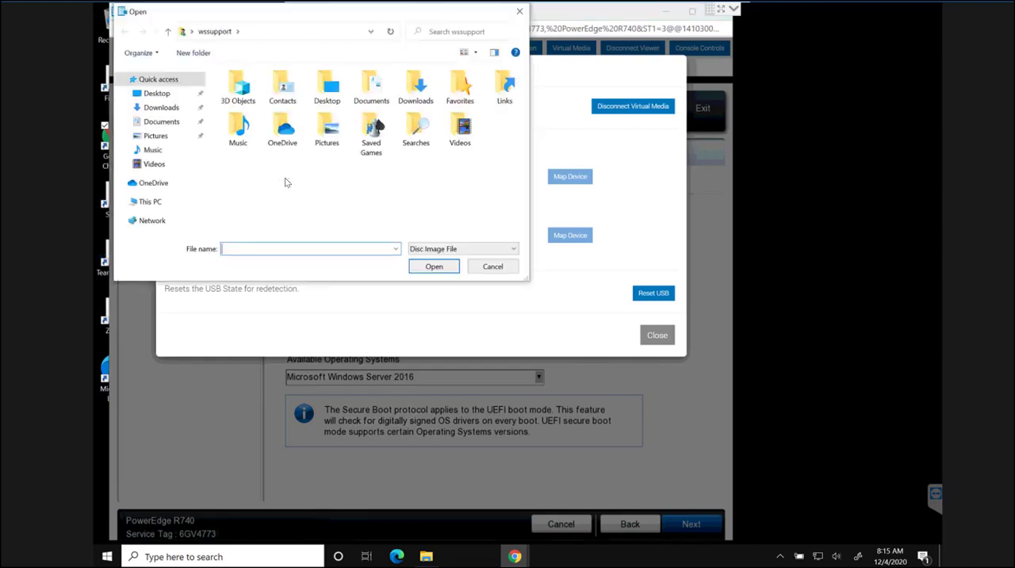
click(170, 107)
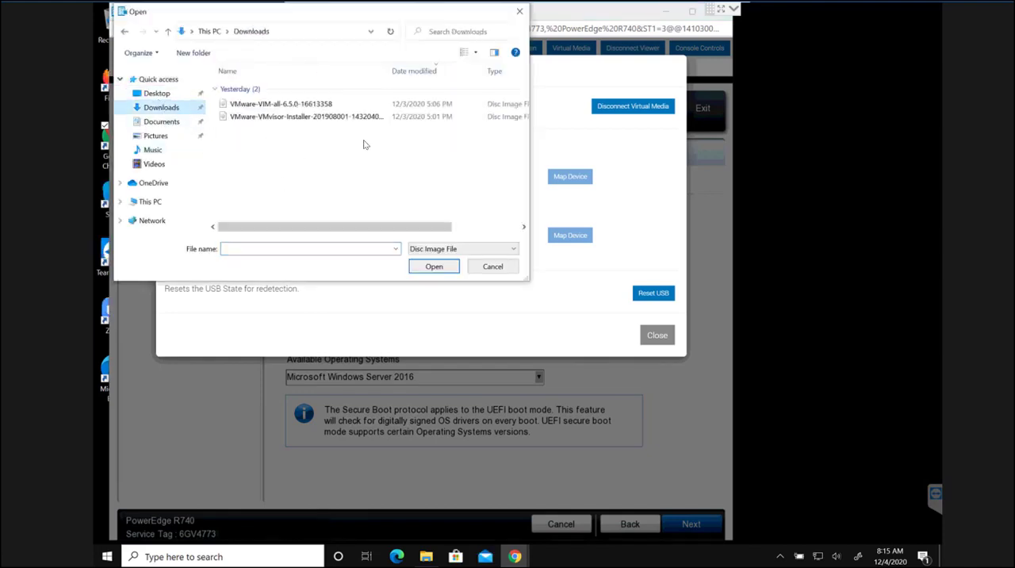
click(306, 118)
click(434, 267)
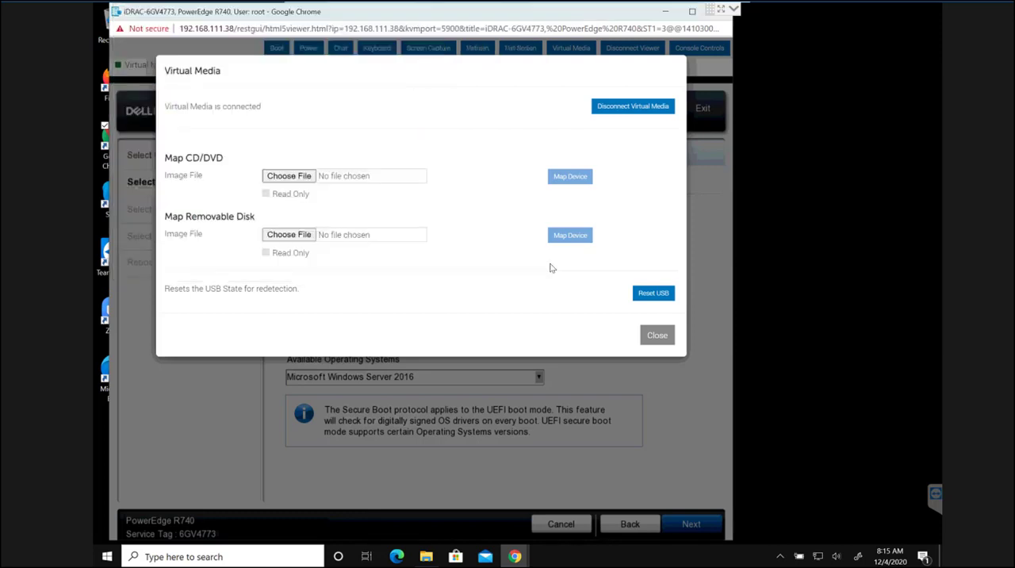
click(567, 180)
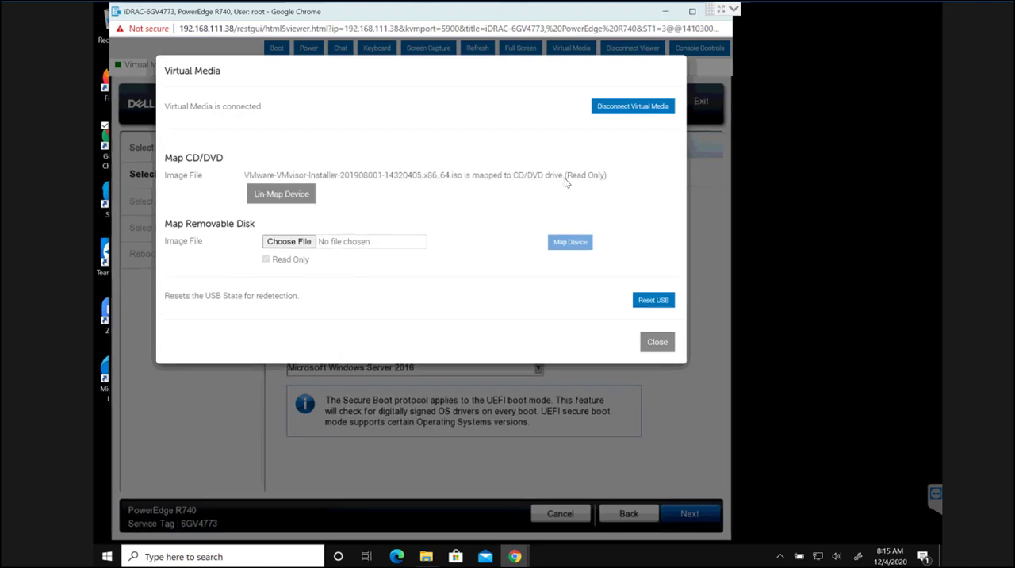
- Leave the virtual media settings and choose Any Other Operating System for the deployment, keeping UEFI boot mode with Secure Boot disabled
click(656, 342)
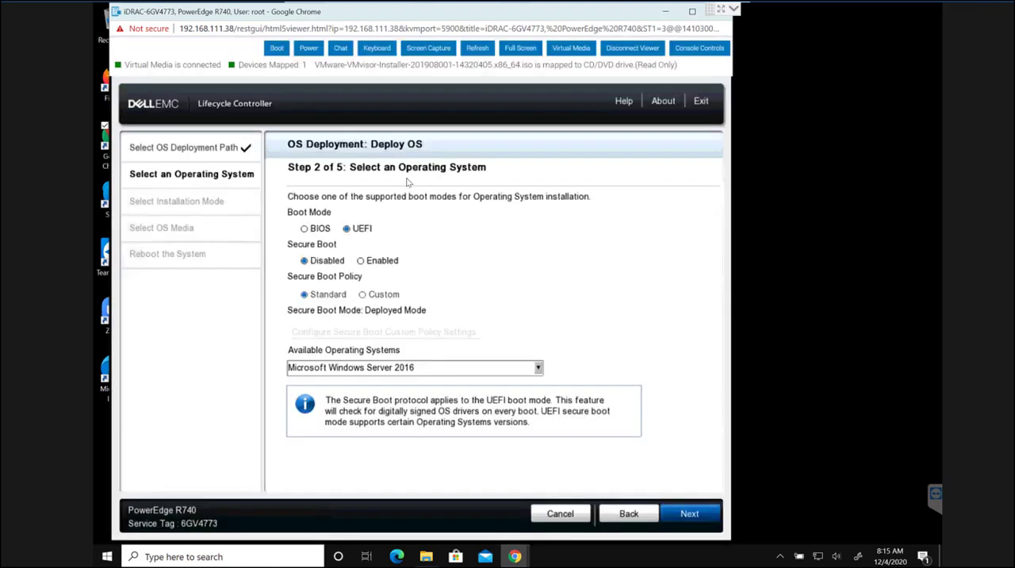
double_click(547, 65)
click(539, 368)
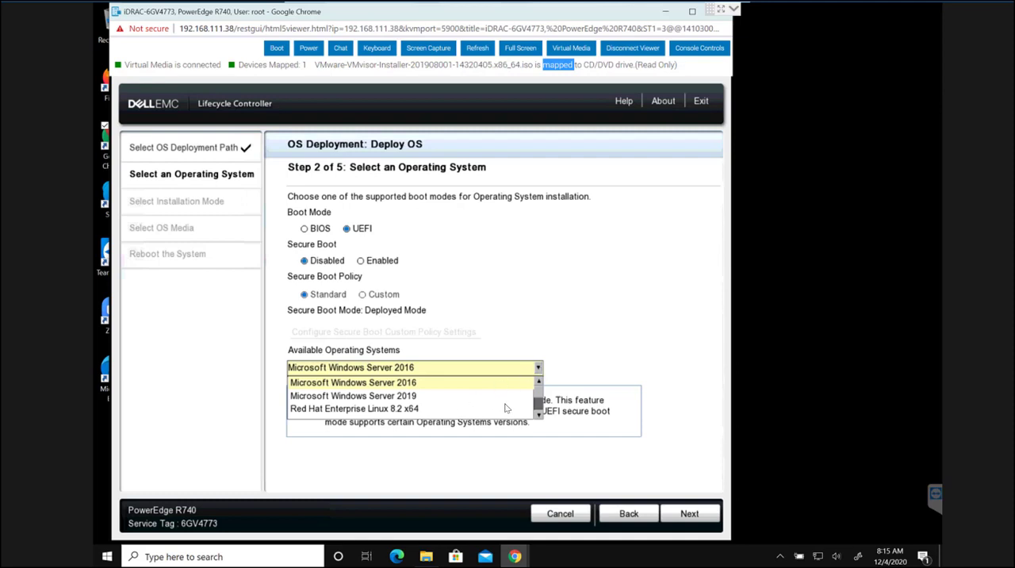
scroll(538, 414, down, 3)
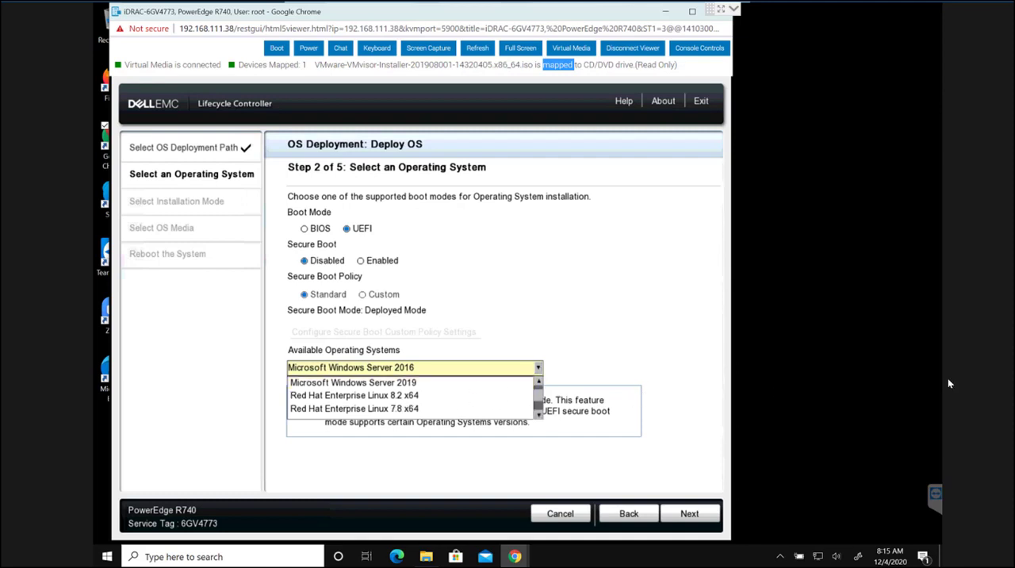
click(478, 534)
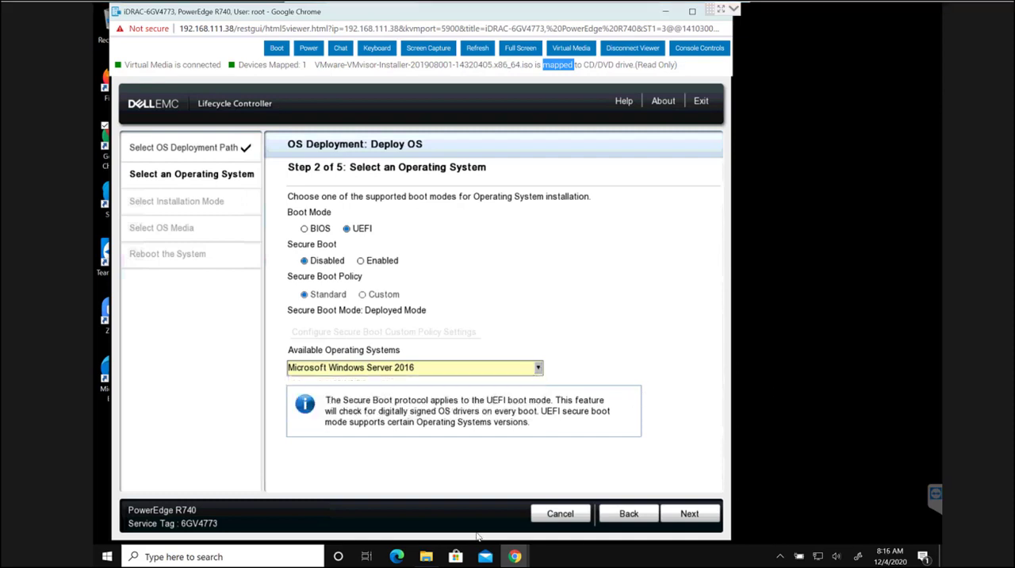
click(539, 368)
scroll(484, 412, down, 1)
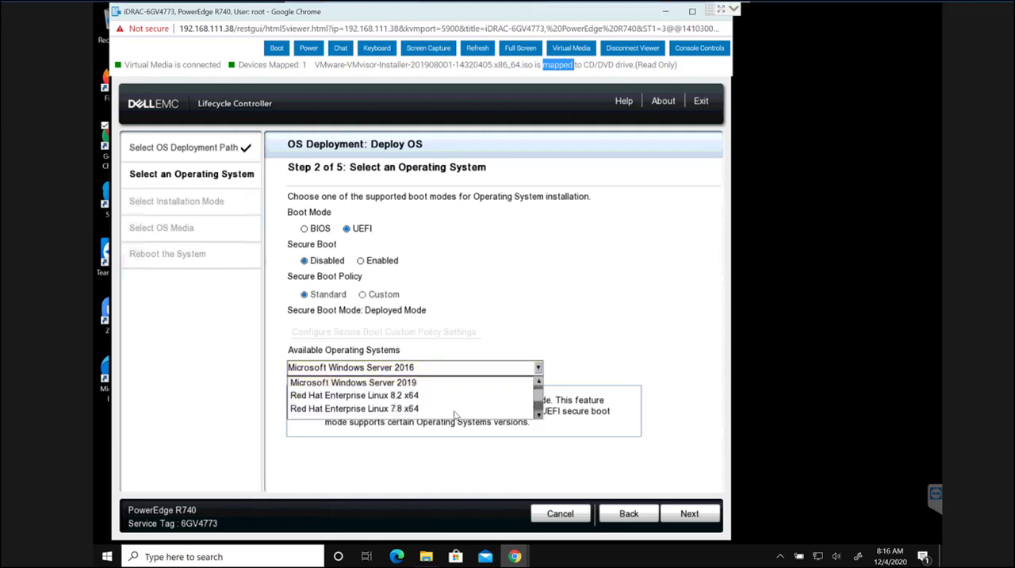
scroll(469, 414, down, 1)
scroll(466, 414, down, 1)
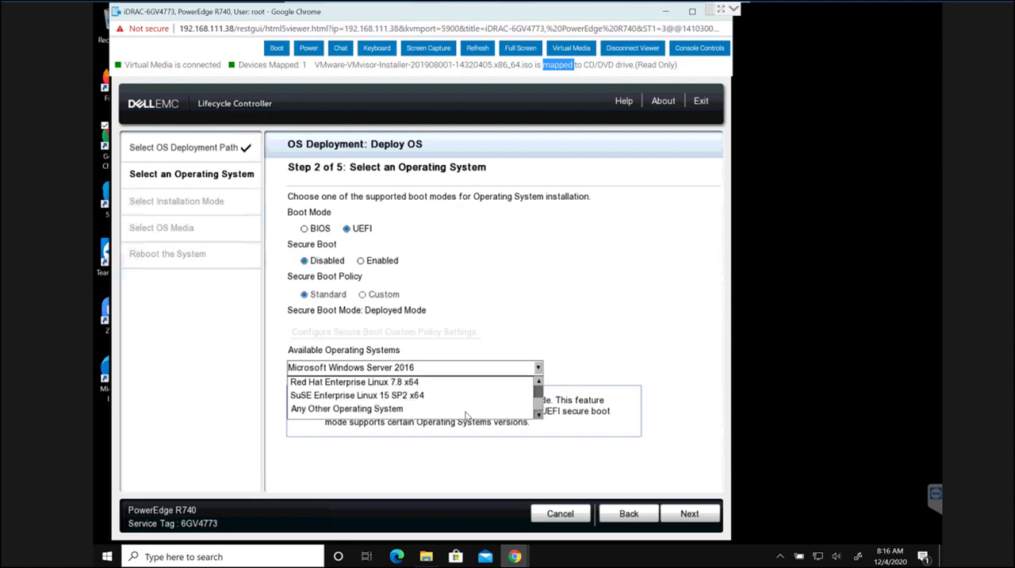
click(378, 409)
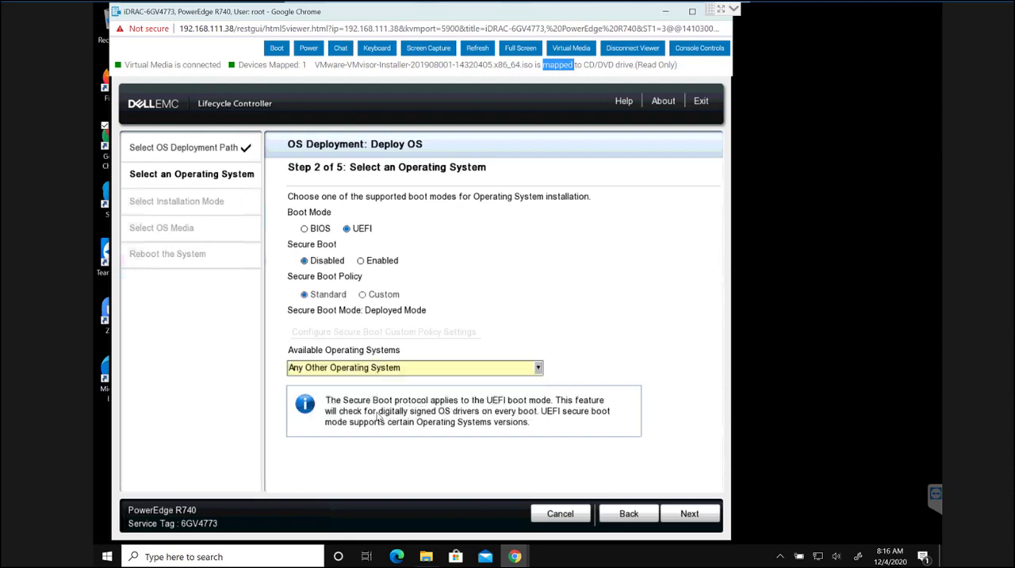
click(695, 516)
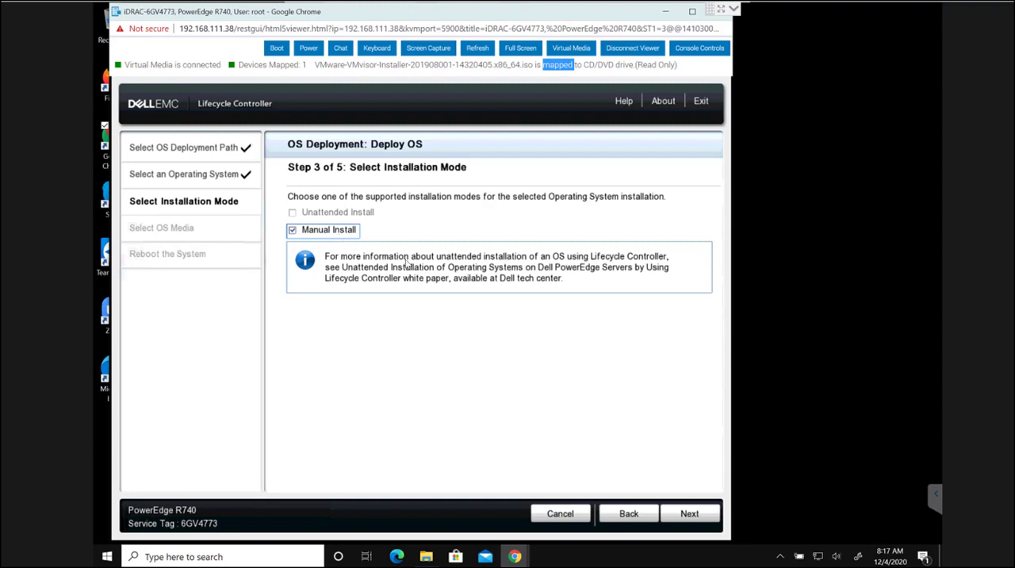
- Keep Manual Install and UEFIboot (Virtual CD) as the OS media, and finish the deployment wizard to reboot the system
click(689, 514)
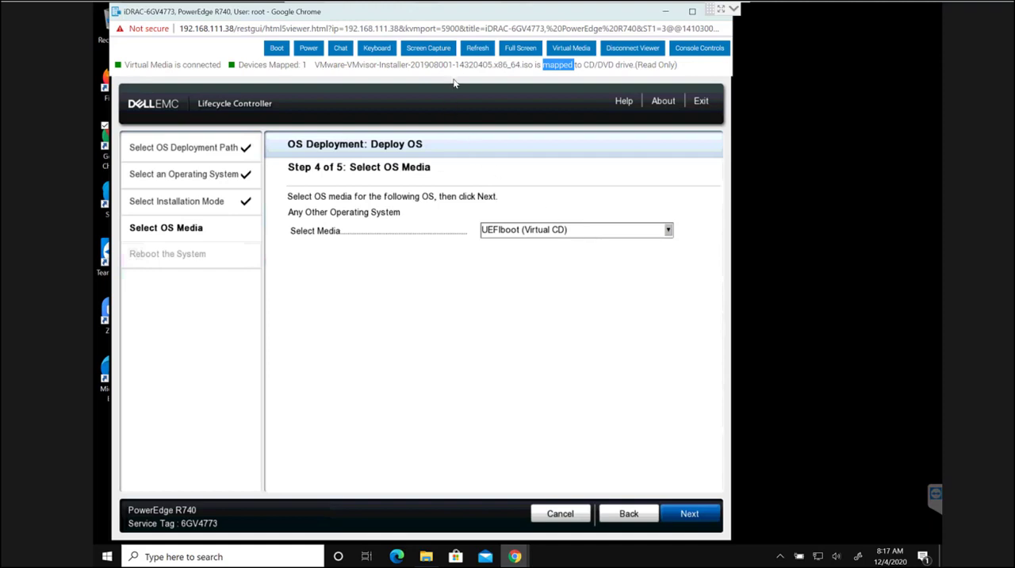
click(690, 514)
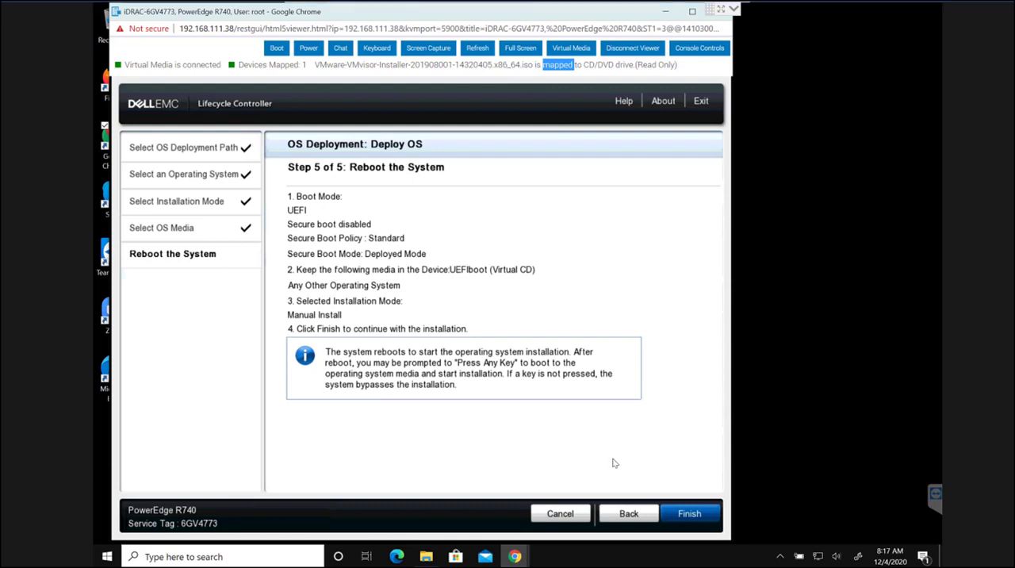
click(687, 514)
click(681, 513)
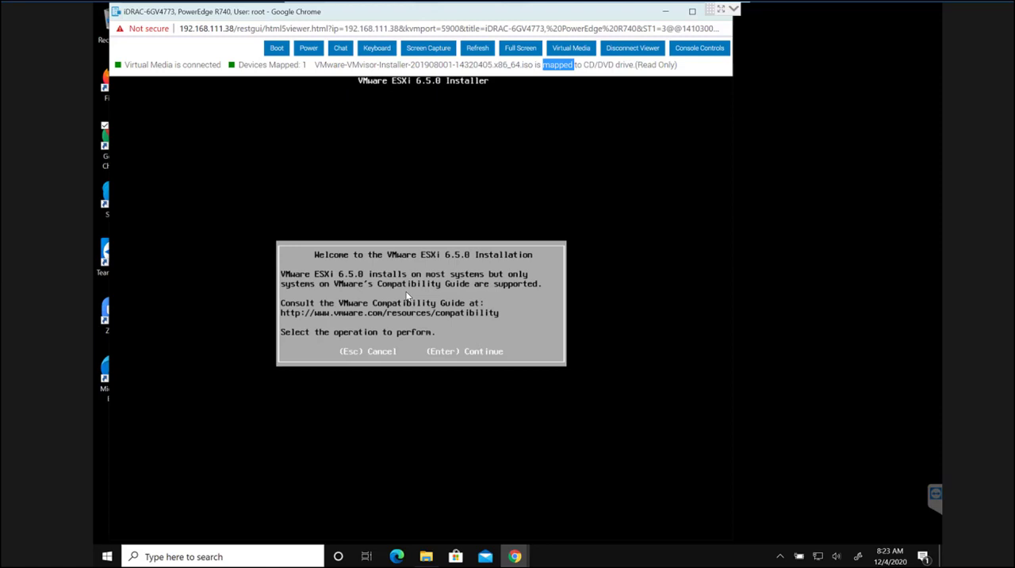
- Continue into the ESXi 6.5.0 installation, accept the license agreement and select the DELLBOSS VD disk as the installation target
key(Return)
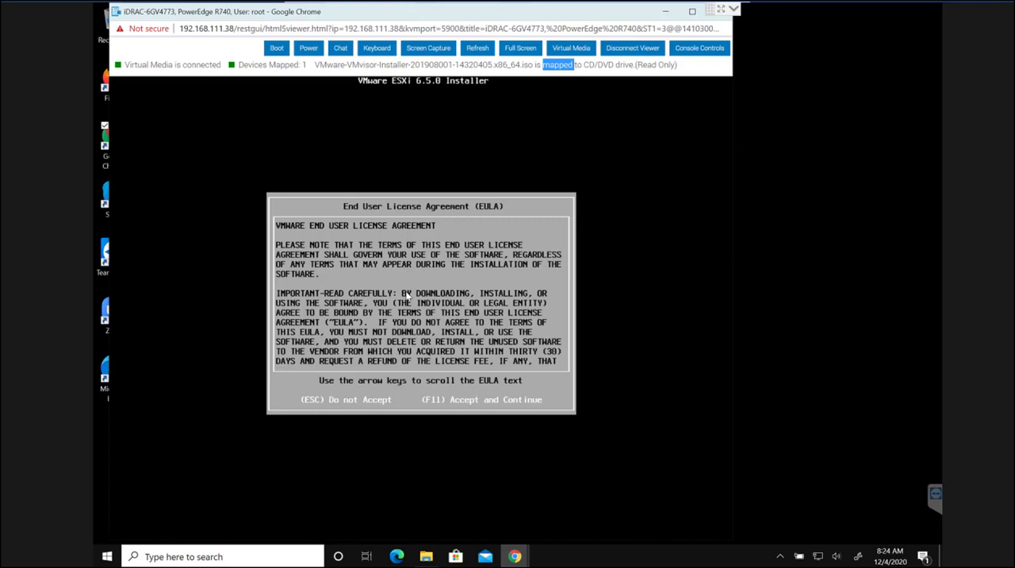
key(F11)
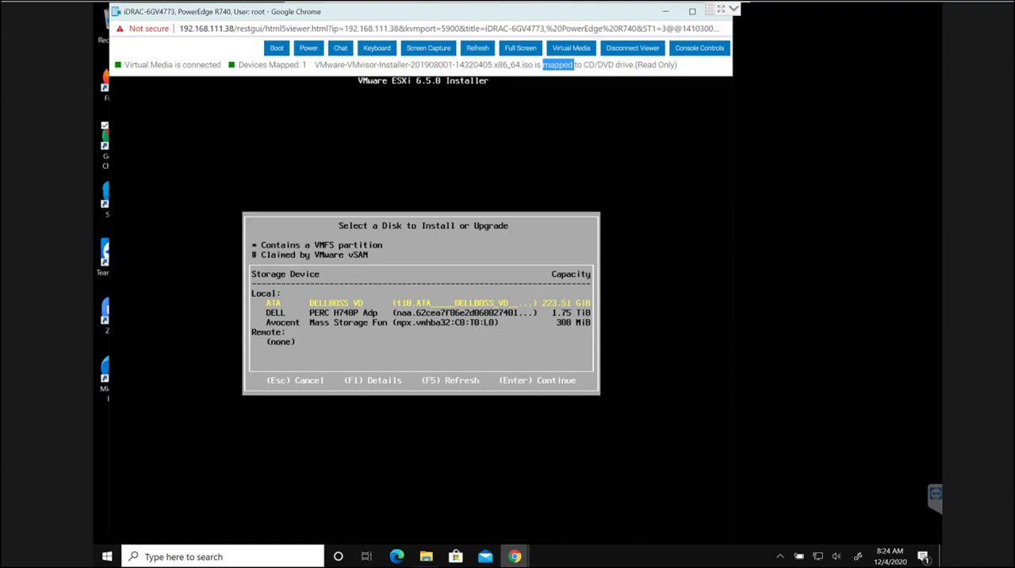
key(Return)
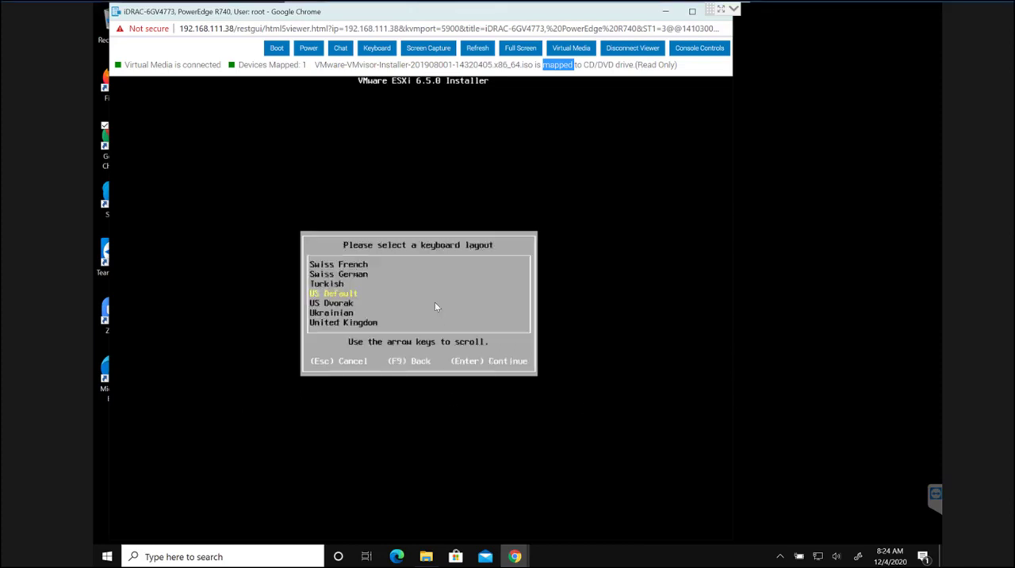
- Complete the installer settings with the US Default keyboard layout and a root password, and install ESXi
key(Return)
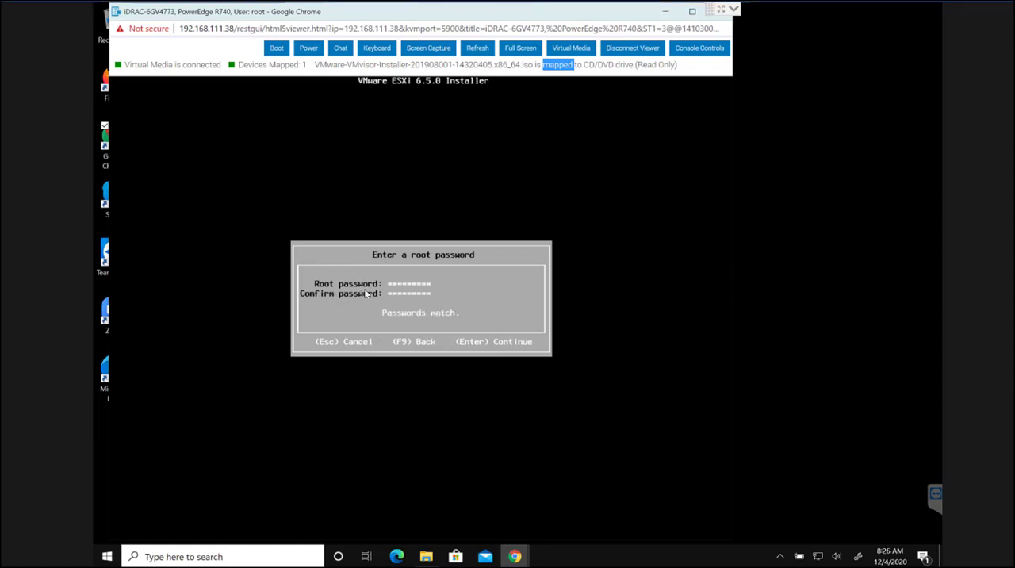
key(Return)
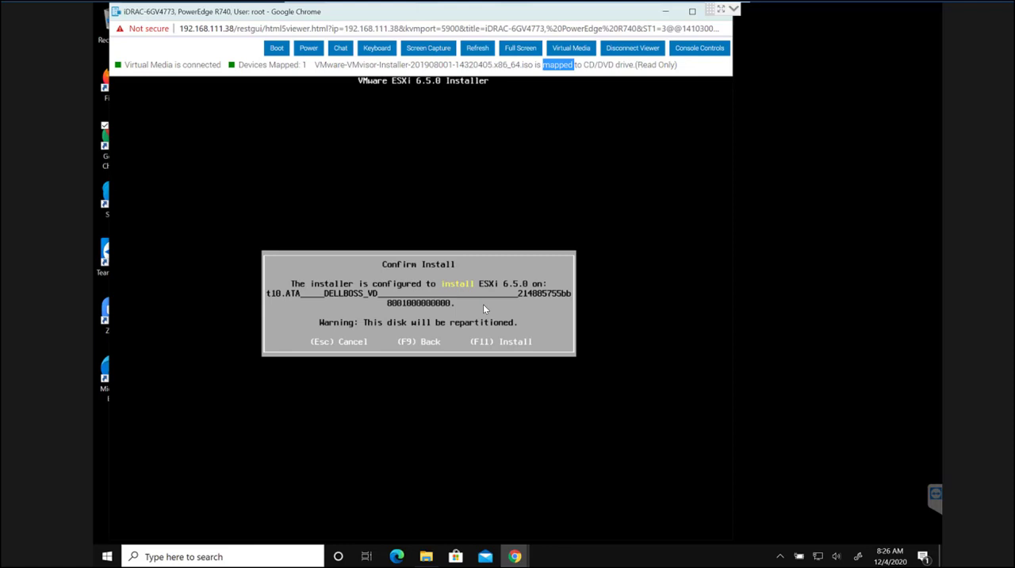
key(F11)
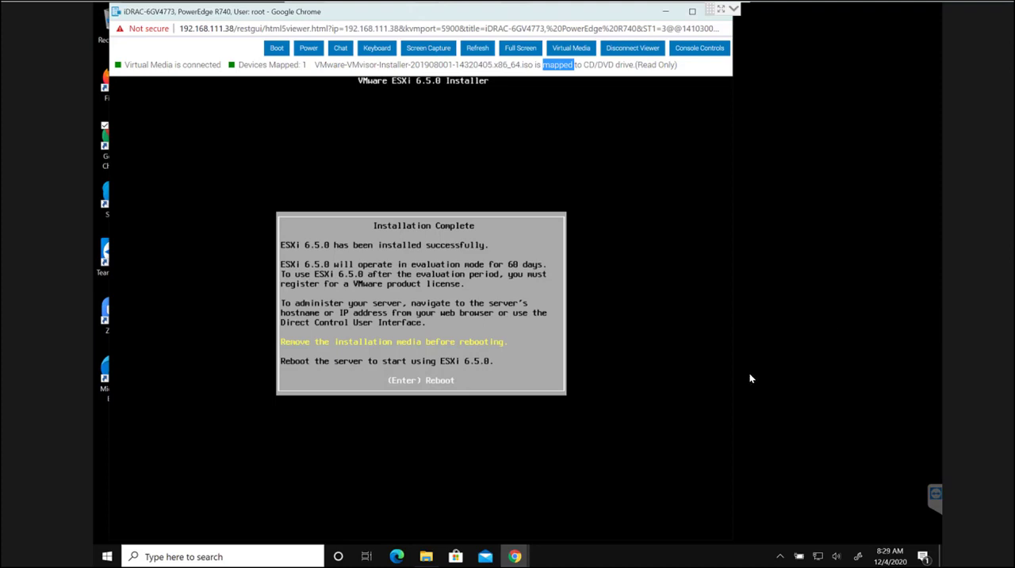
- Disconnect the virtual media to remove the installer ISO and reboot the server into ESXi
click(573, 51)
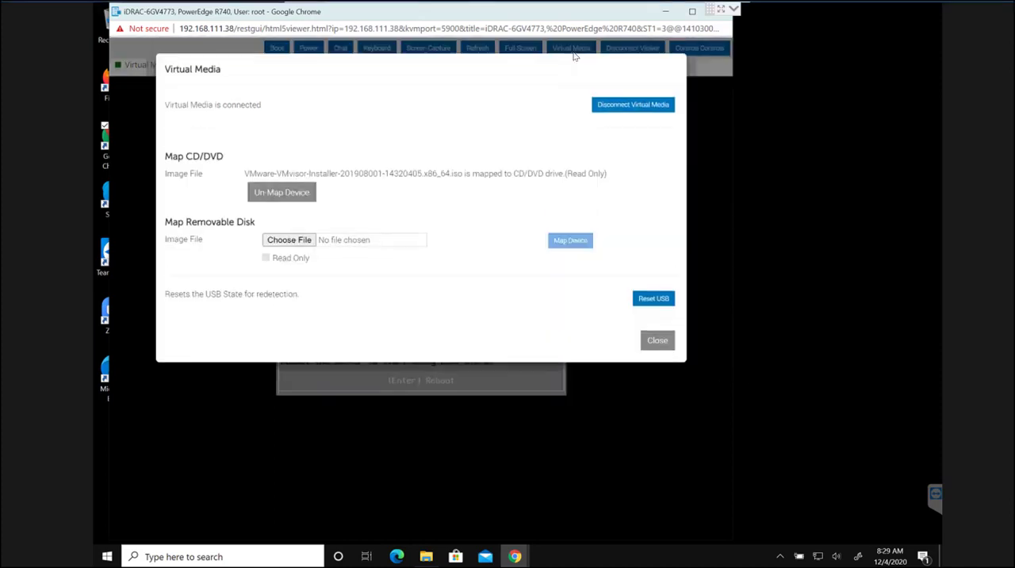
click(647, 111)
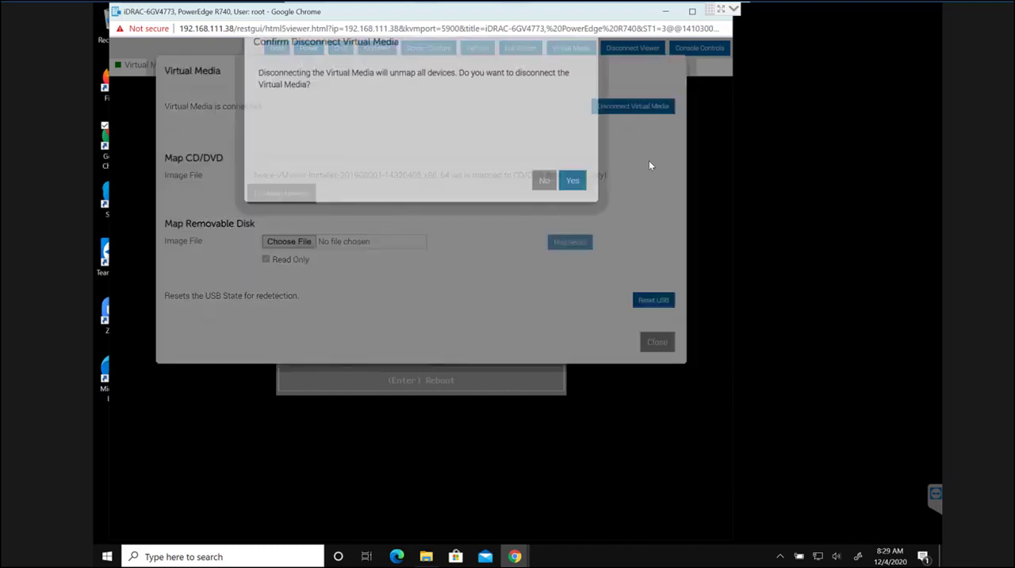
click(571, 209)
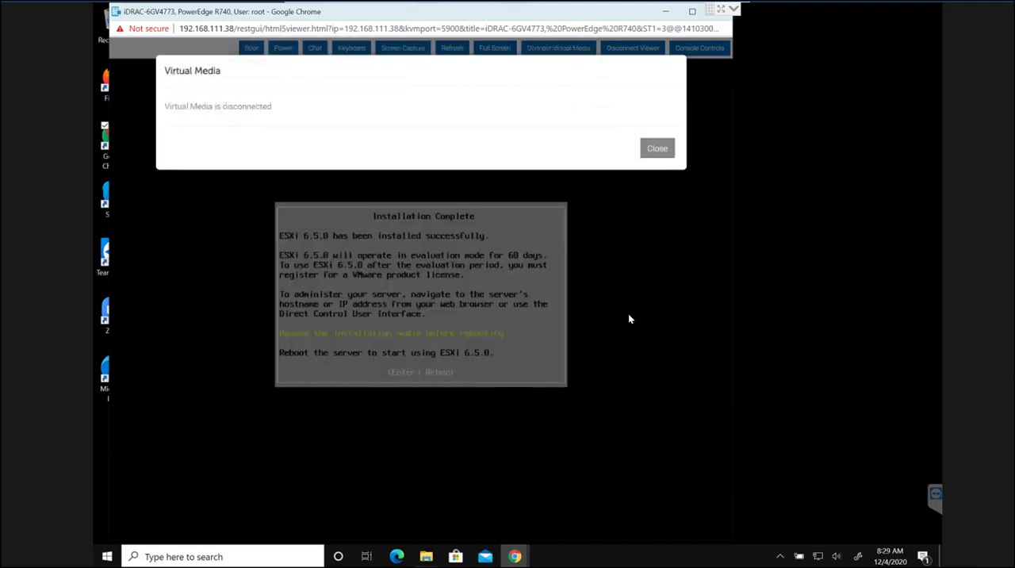
click(651, 148)
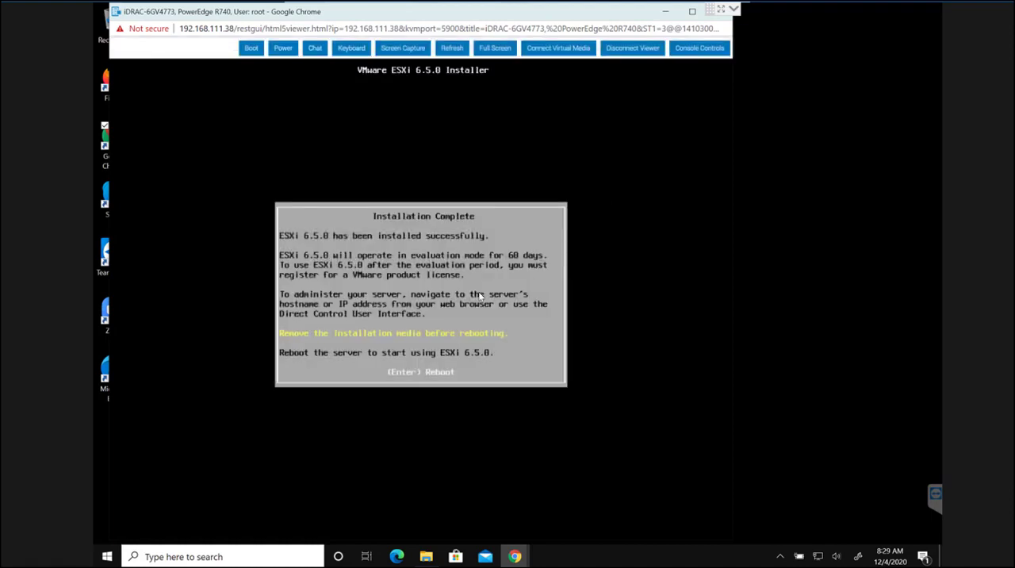
key(Return)
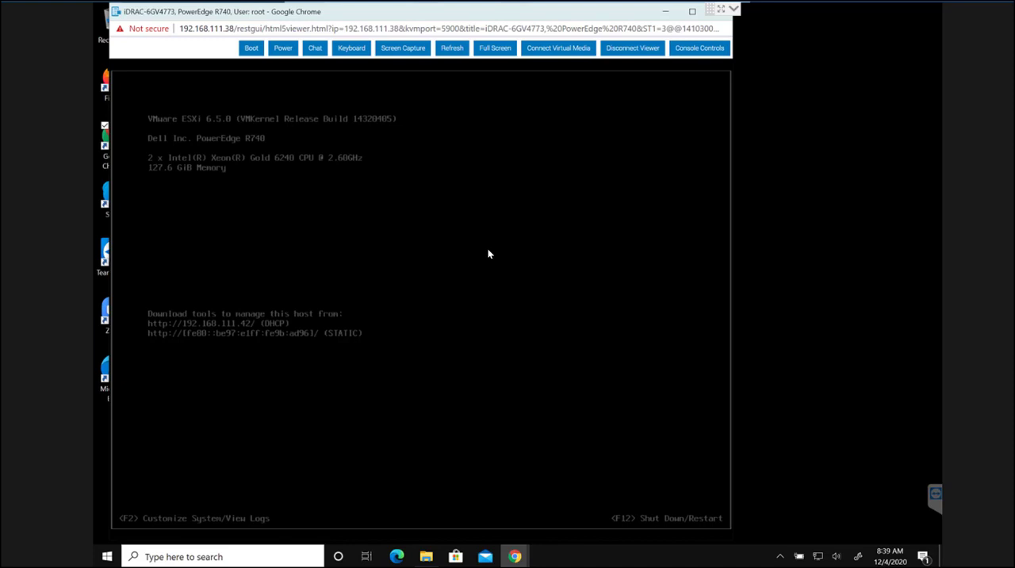
- Open the ESXi system customization and log in as root with the account password
key(F2)
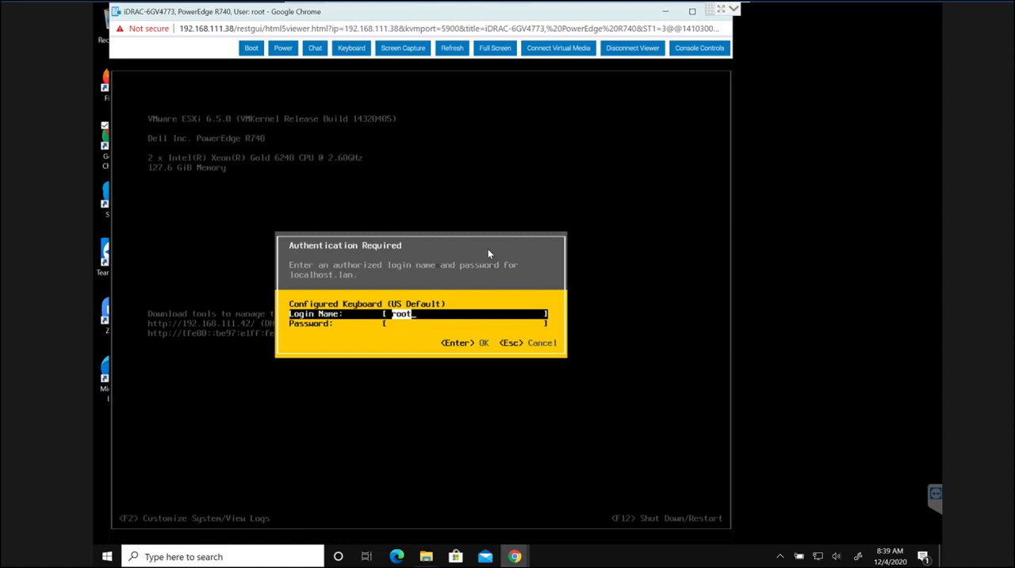
key(Tab)
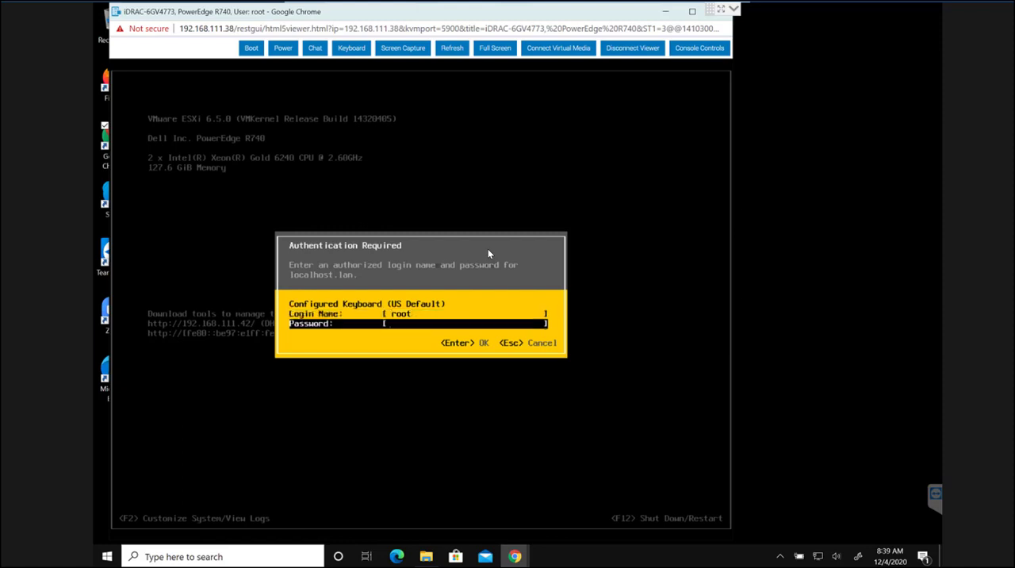
text(*******)
key(Return)
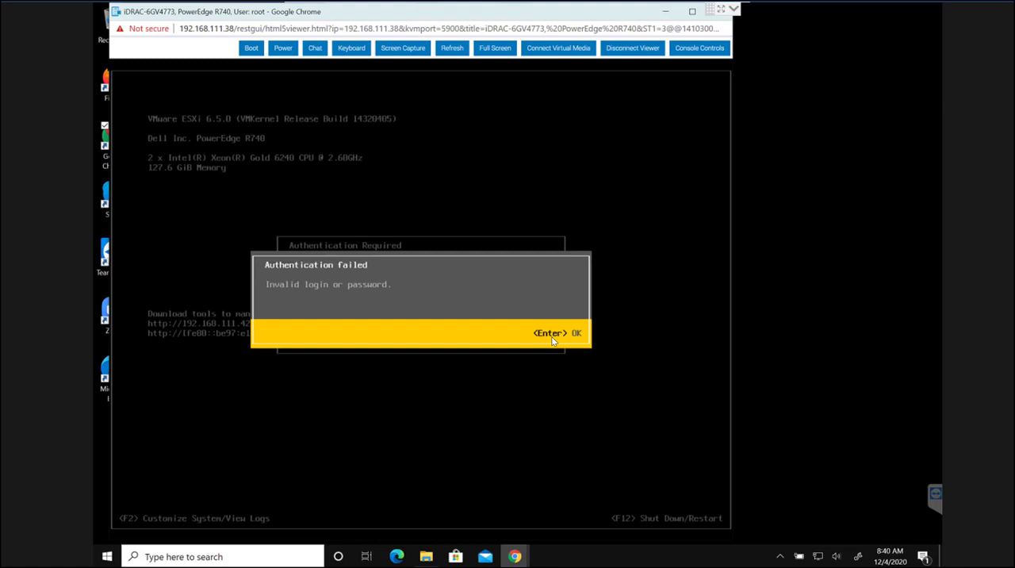
key(Return)
text(*********)
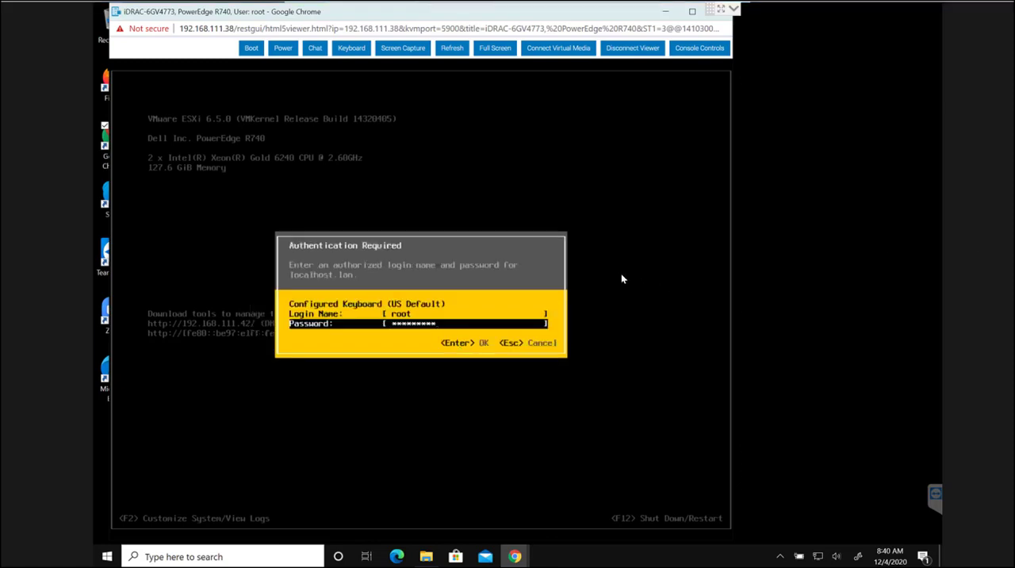
key(Return)
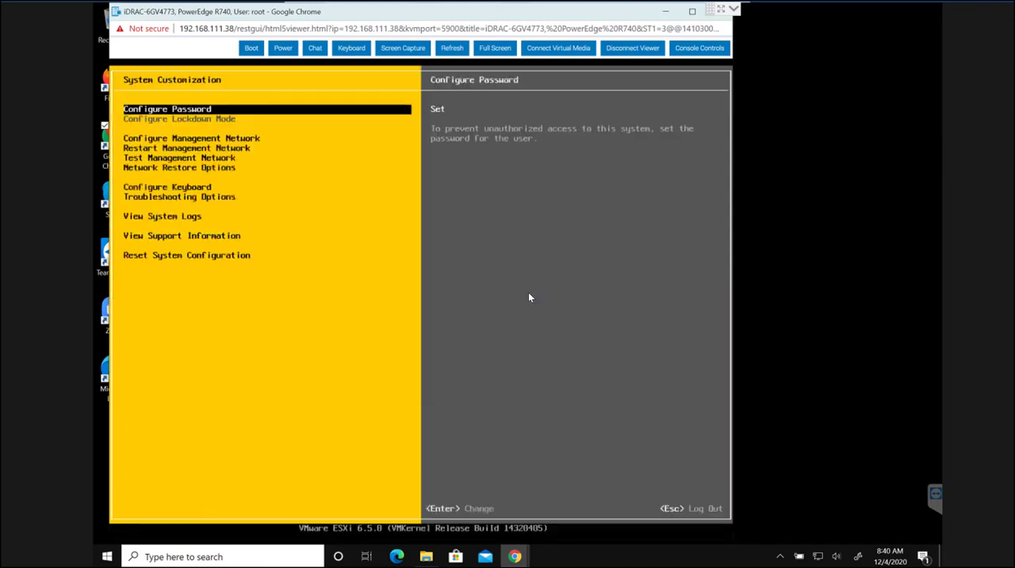
- Examine the System Customization options and their descriptions, from Configure Management Network through Reset System Configuration
key(Down)
key(Down)
key(Down)
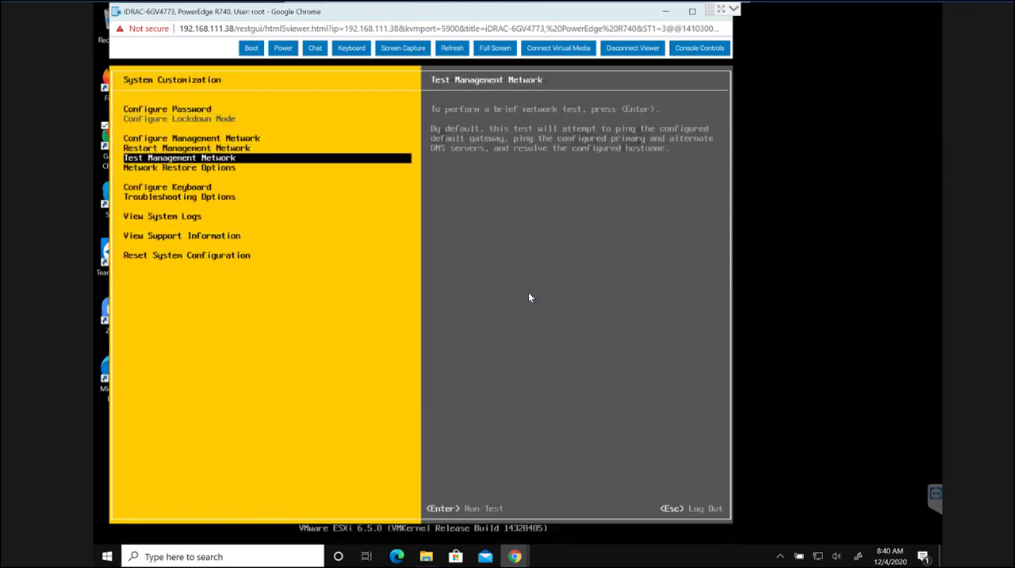
key(Up)
key(Up)
key(Down)
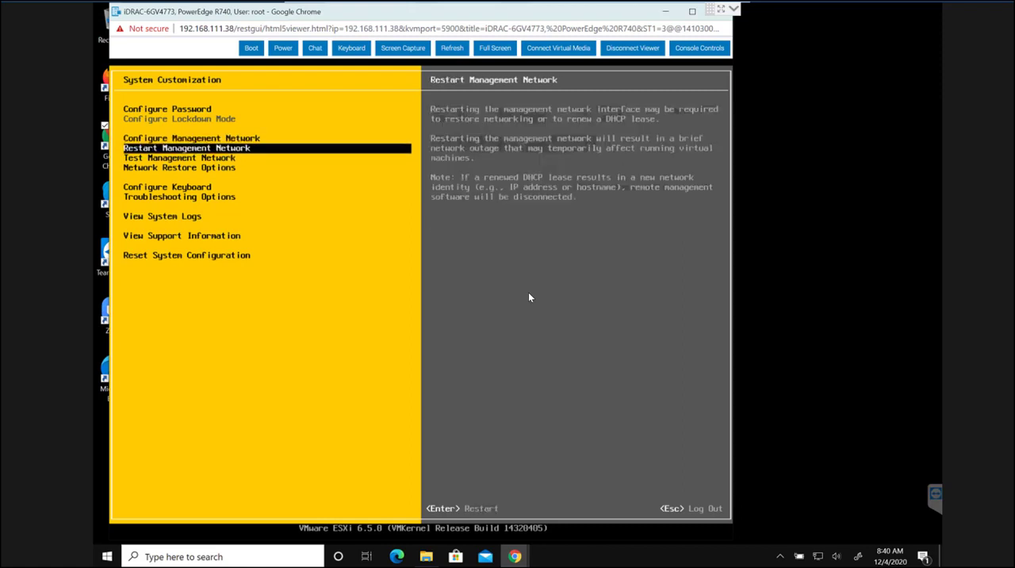
key(Down)
key(Down)
key(Down)
key(Down)
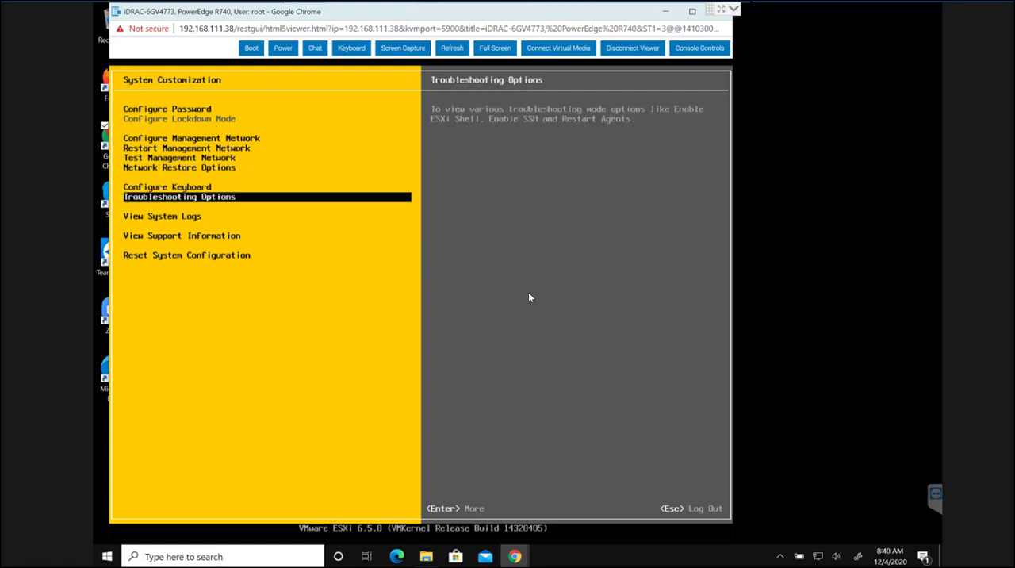
key(Down)
key(Down)
key(Down)
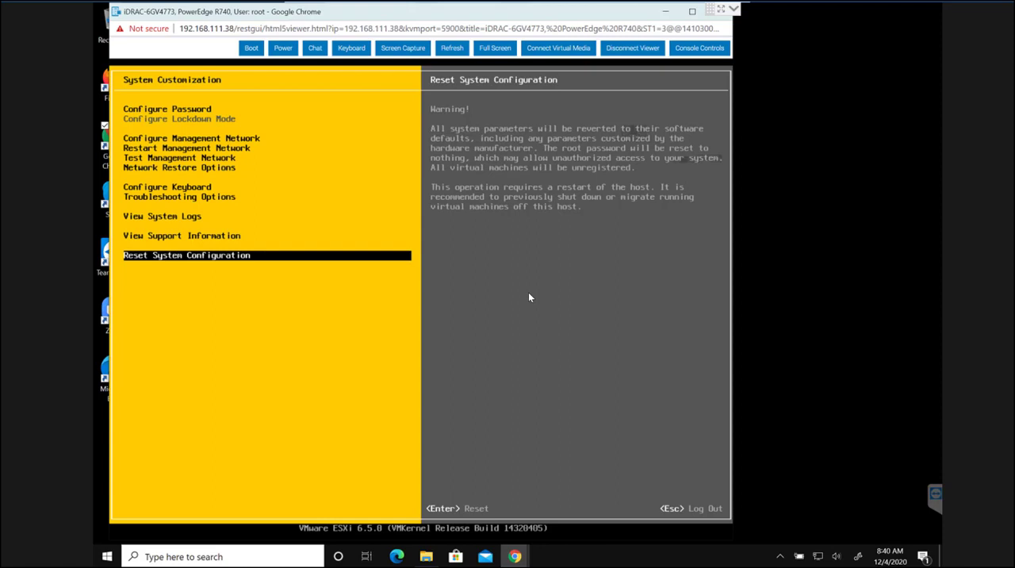
key(Up)
key(Up)
key(Up)
key(Up)
key(Up)
key(Up)
key(Up)
key(Up)
key(Up)
key(Up)
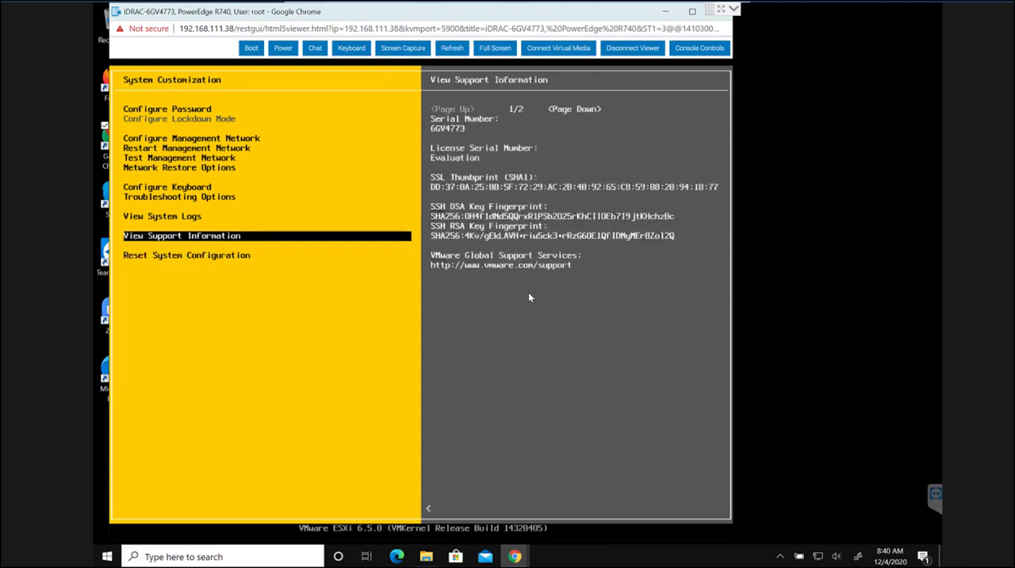